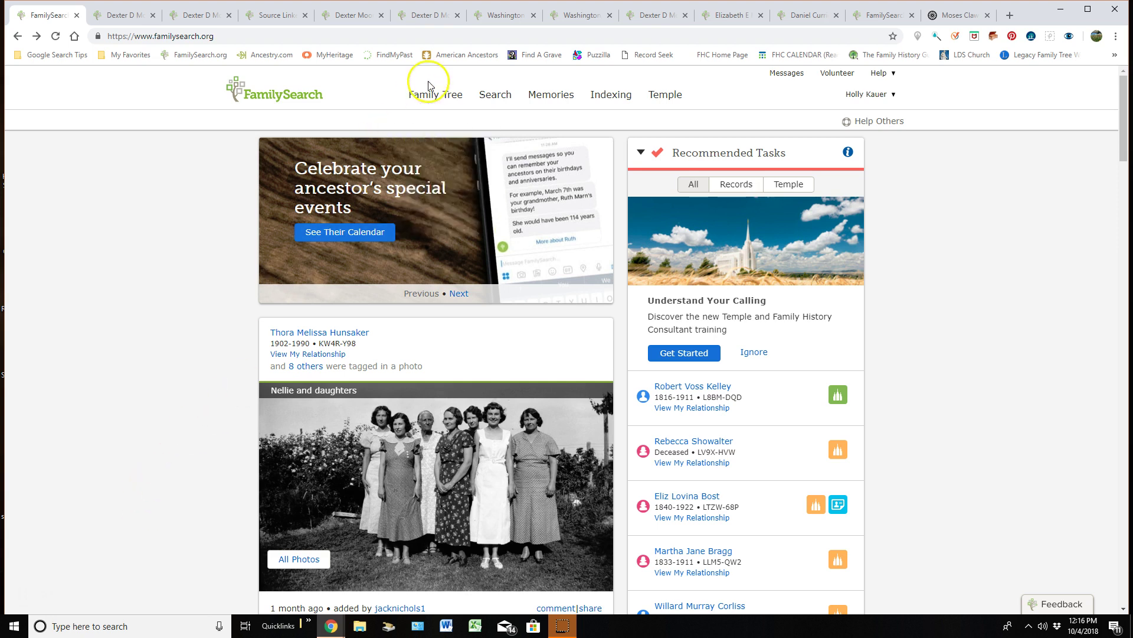
pyautogui.moveTo(431, 94)
pyautogui.click(433, 113)
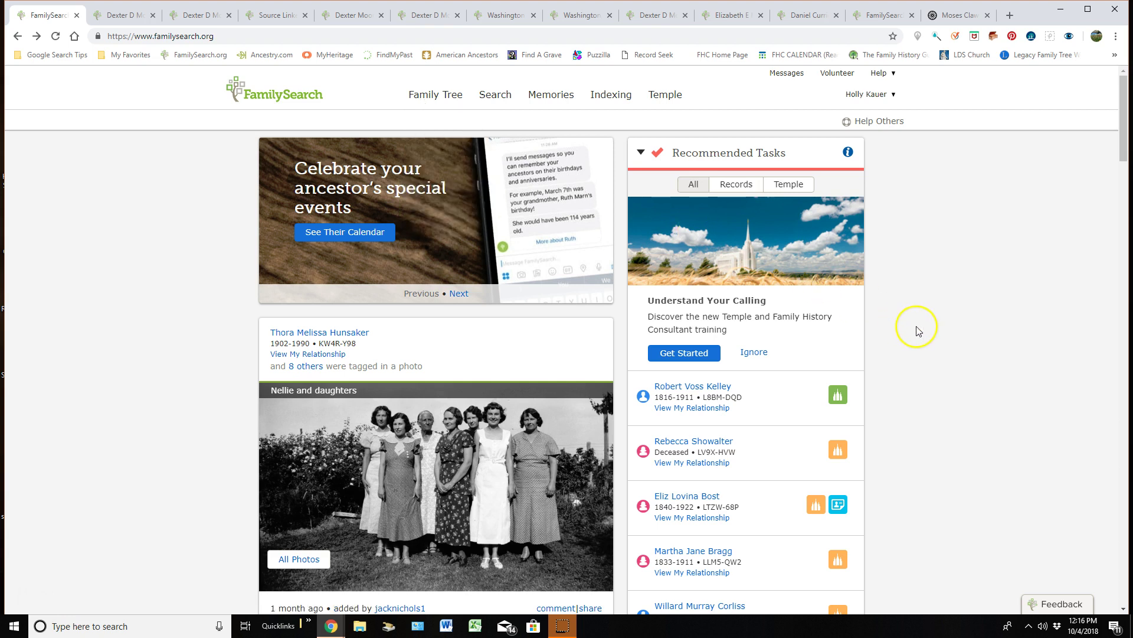
pyautogui.scroll(-4, 918, 331)
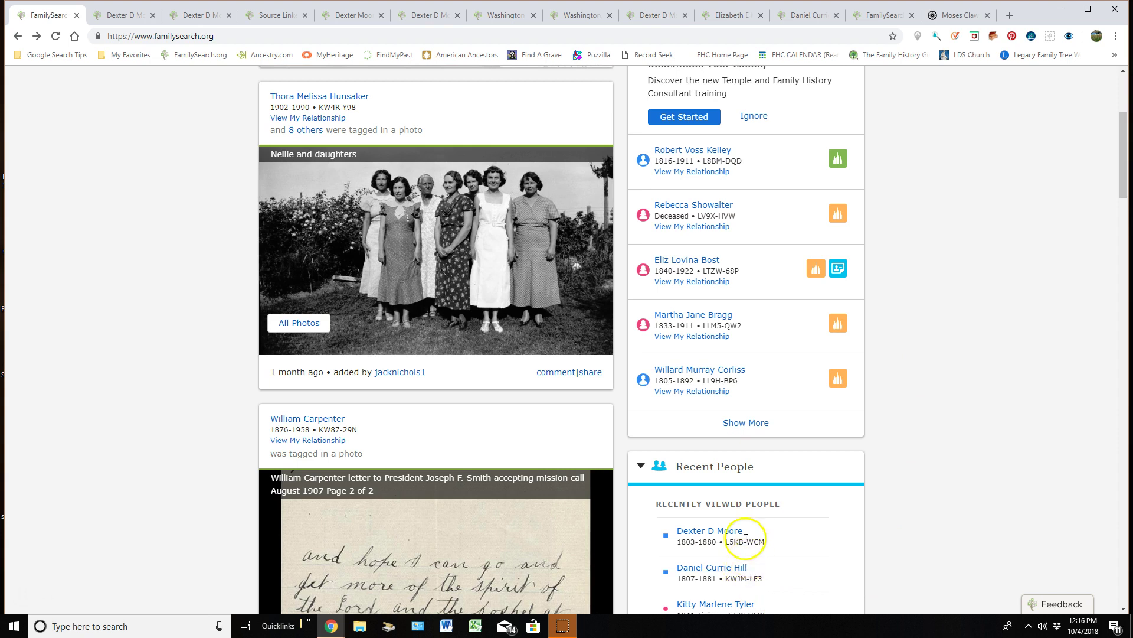
pyautogui.click(718, 533)
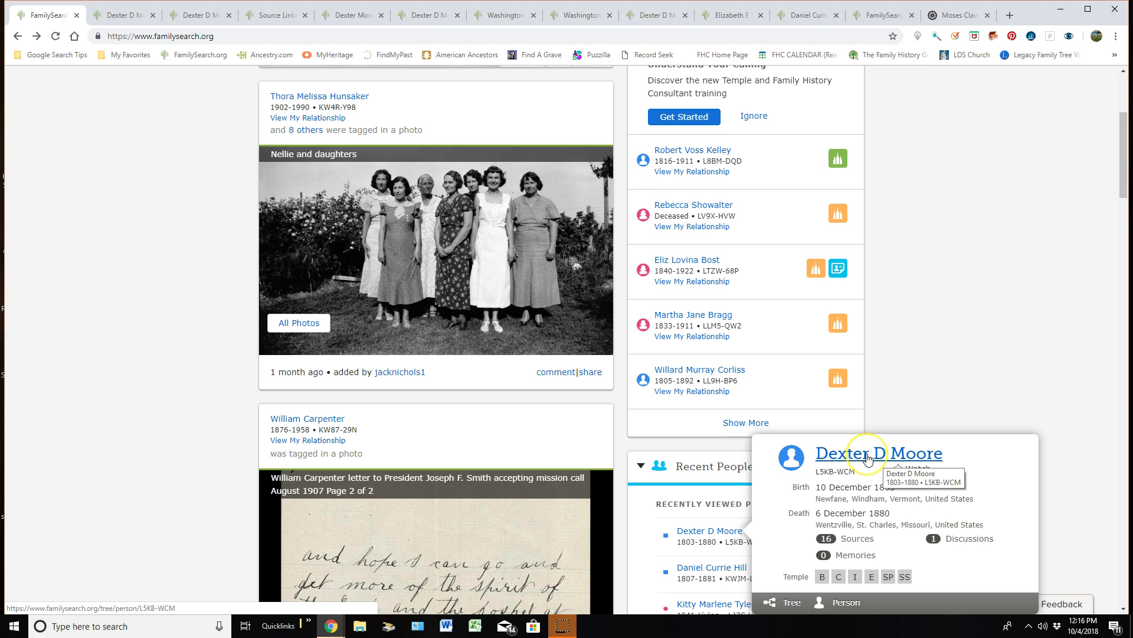
pyautogui.click(839, 603)
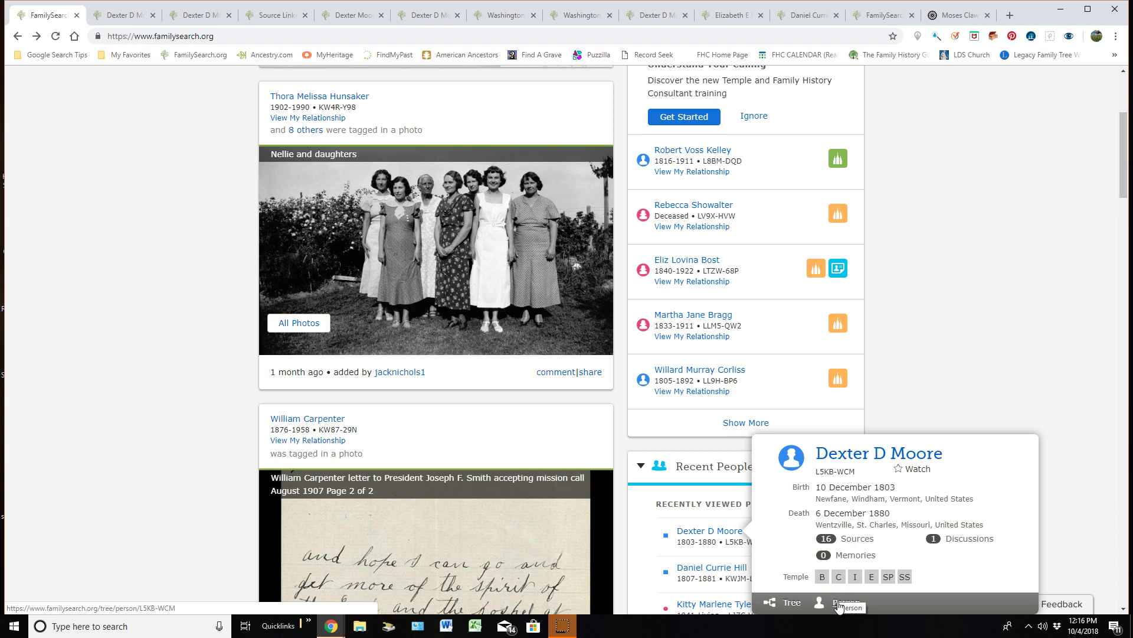
pyautogui.click(135, 18)
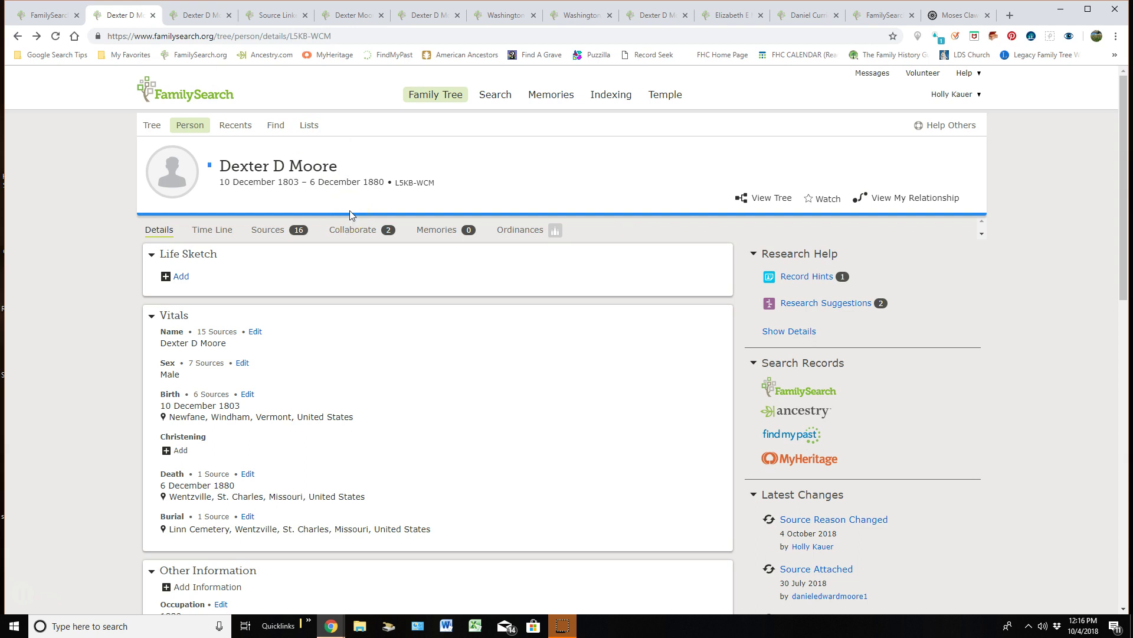
pyautogui.click(350, 213)
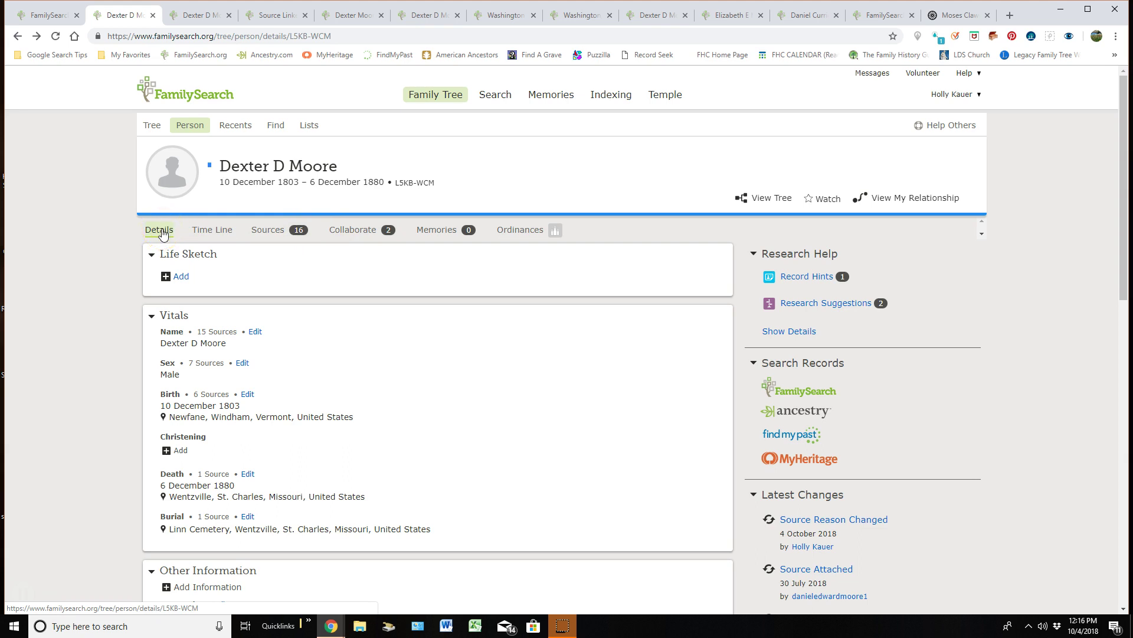
pyautogui.click(176, 176)
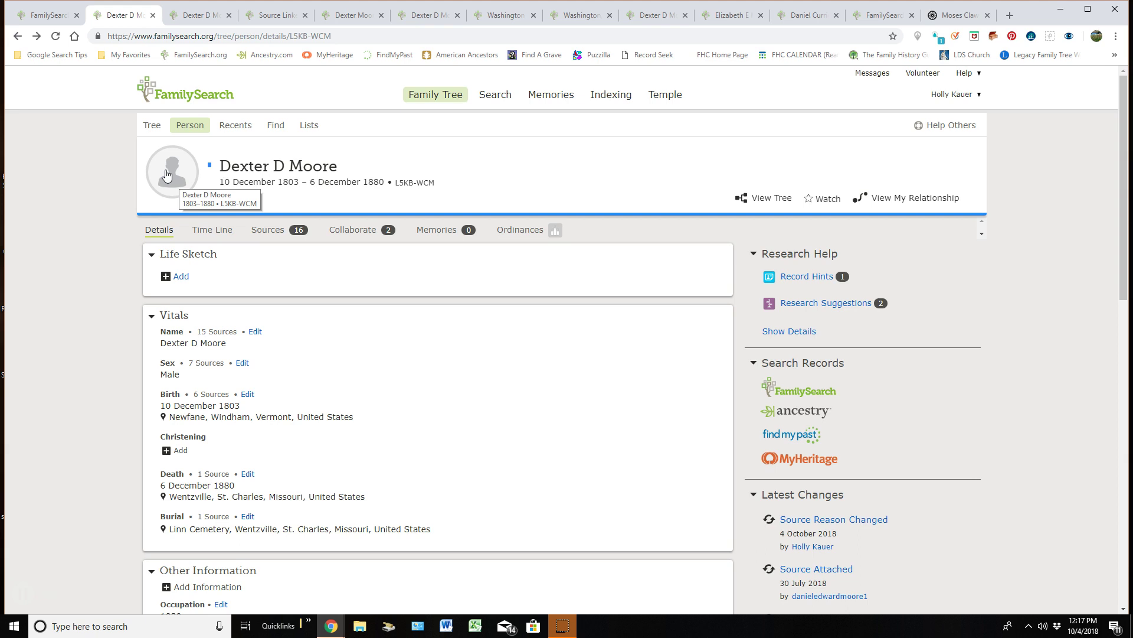
# Open the Set Your Preferred Portrait chooser, then close it without choosing a portrait
pyautogui.click(167, 174)
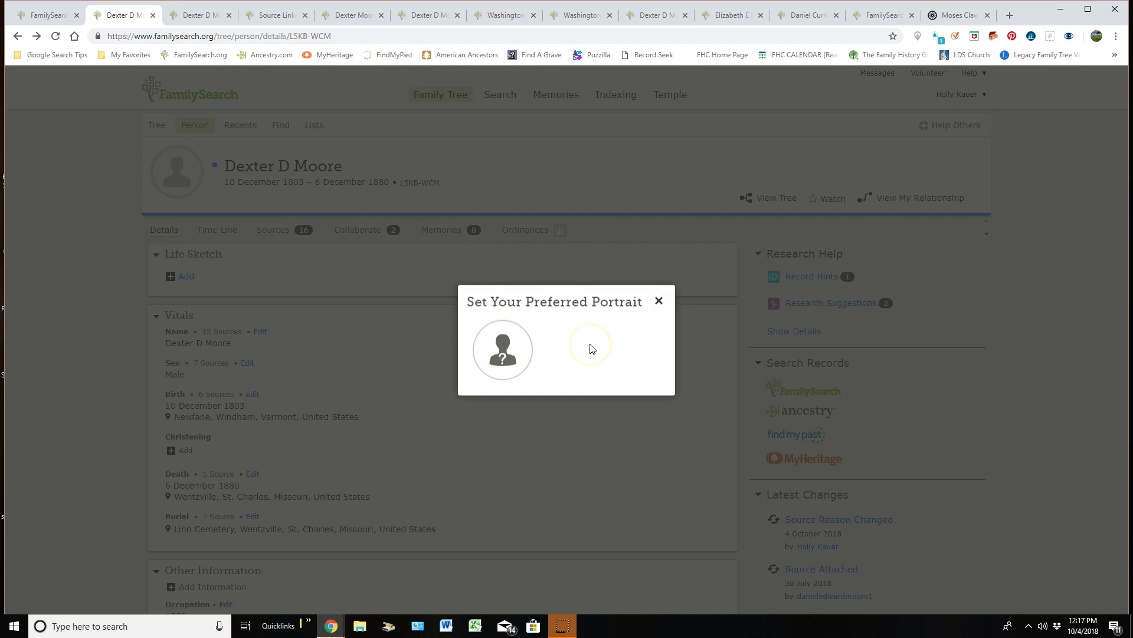
pyautogui.click(658, 301)
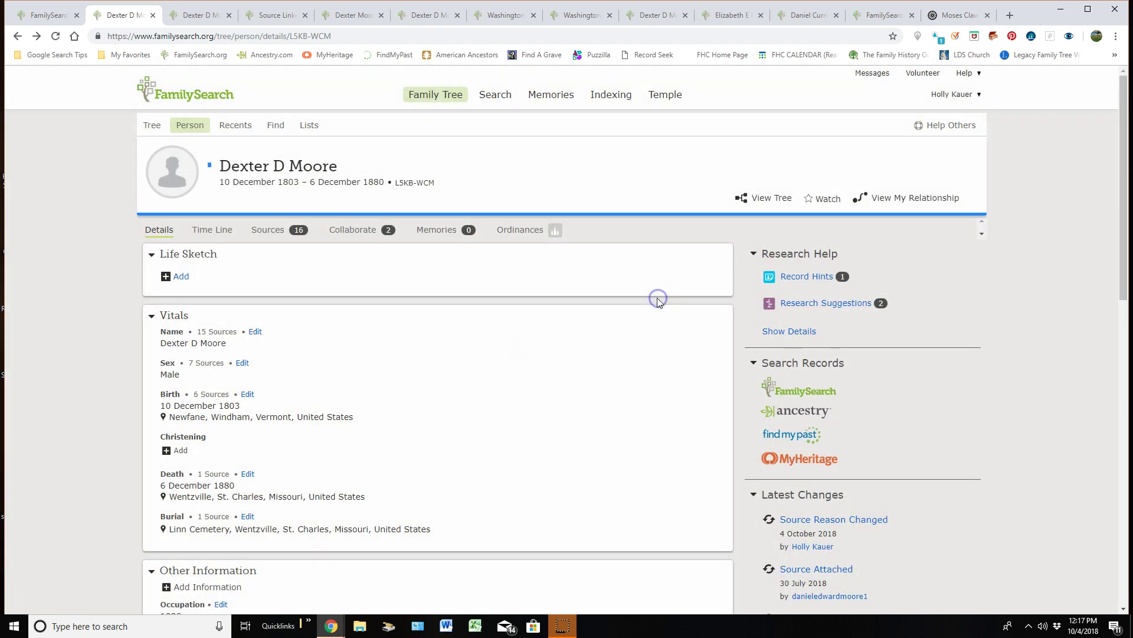
pyautogui.click(826, 199)
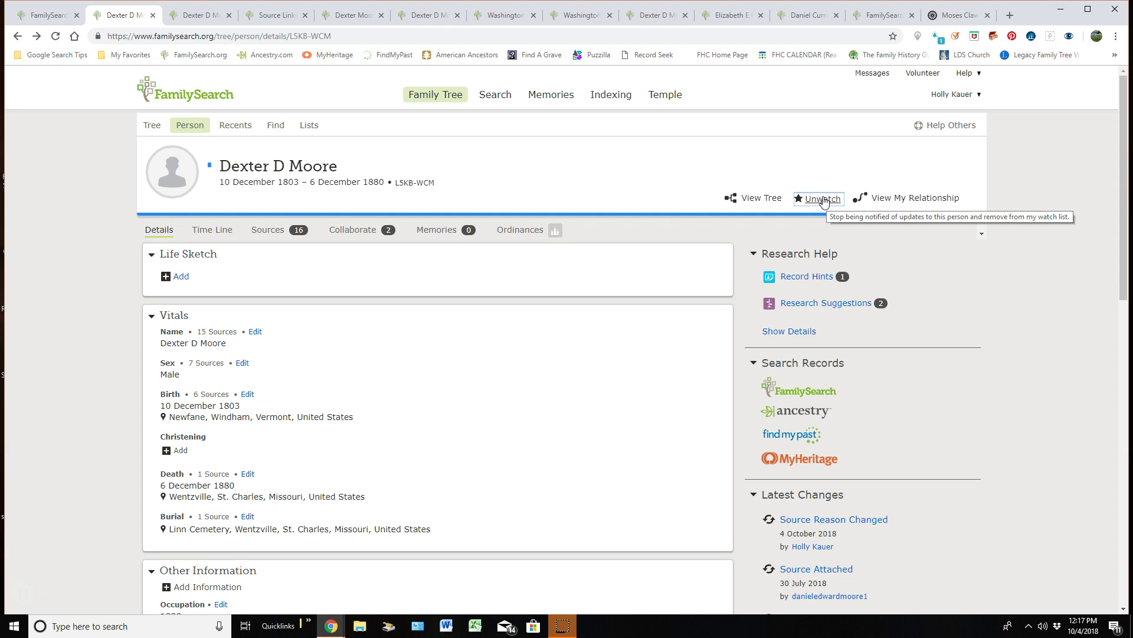
pyautogui.click(825, 200)
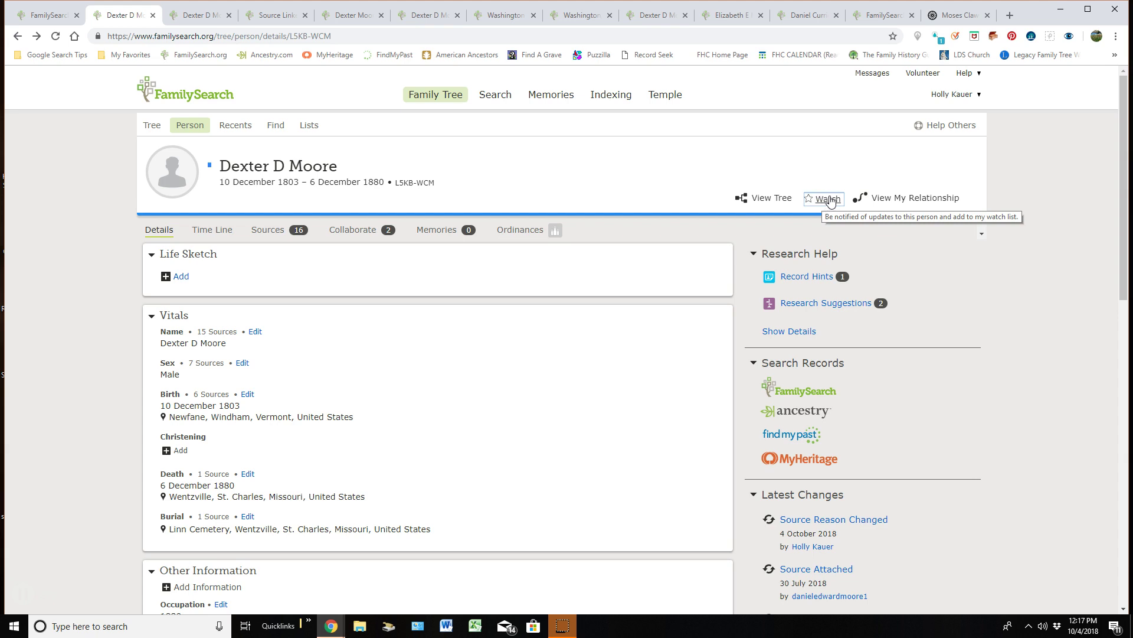
pyautogui.click(827, 203)
pyautogui.click(904, 202)
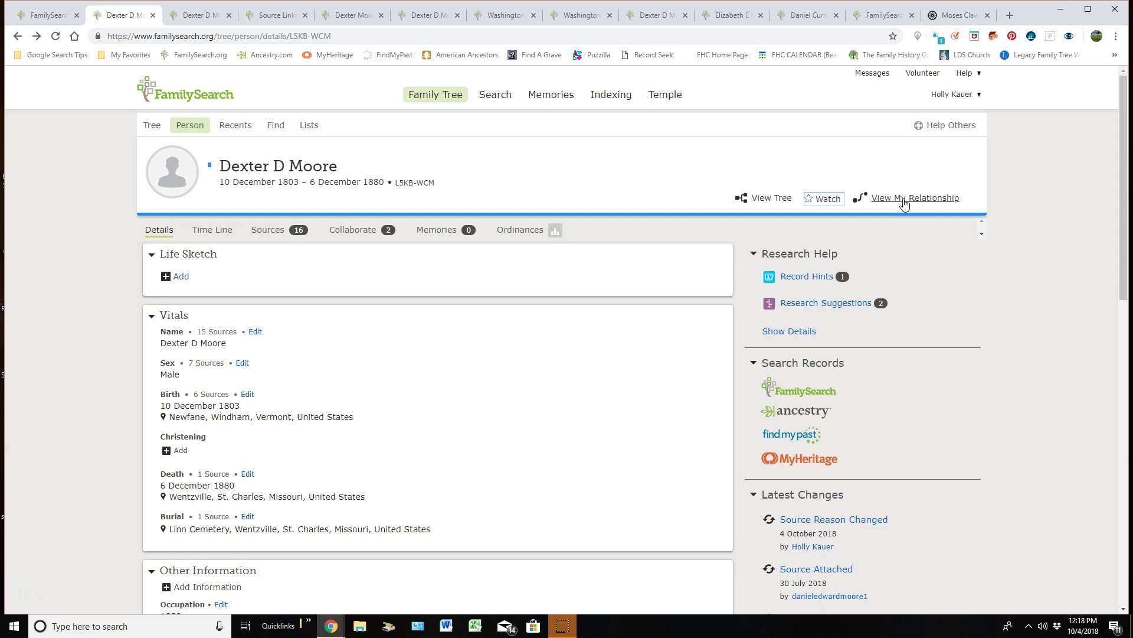
pyautogui.click(912, 201)
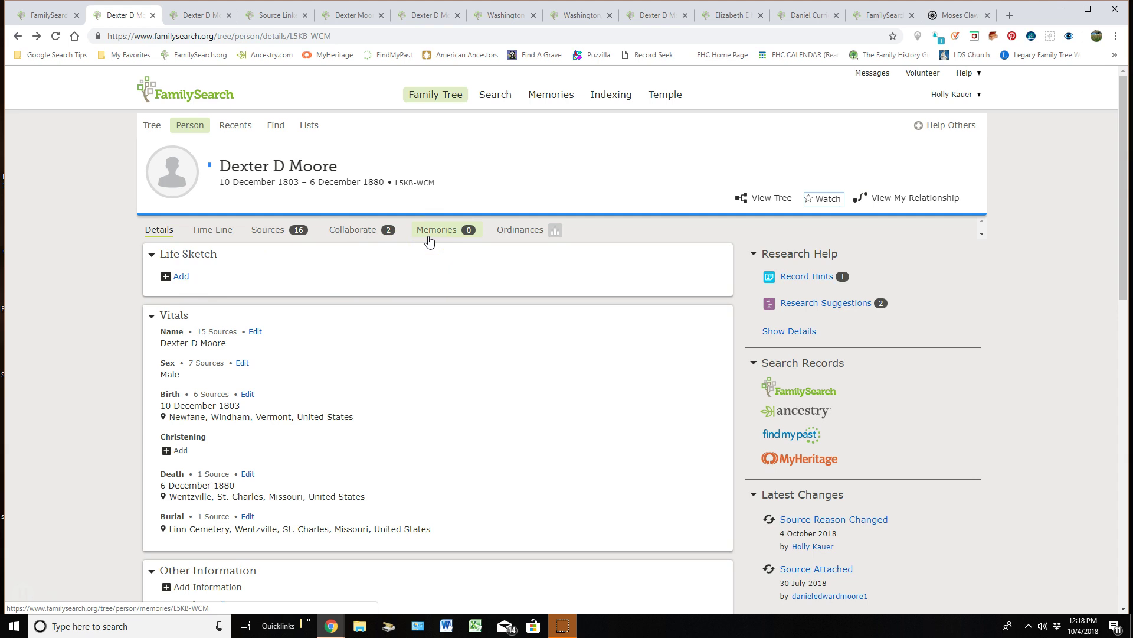
pyautogui.click(248, 271)
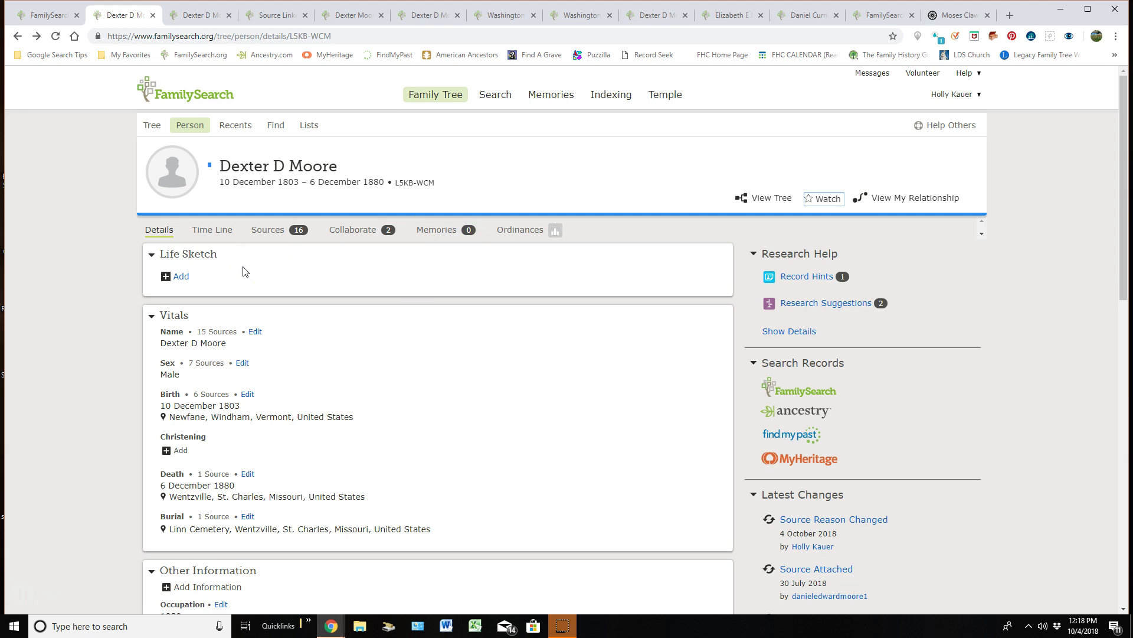
pyautogui.click(186, 331)
pyautogui.click(254, 333)
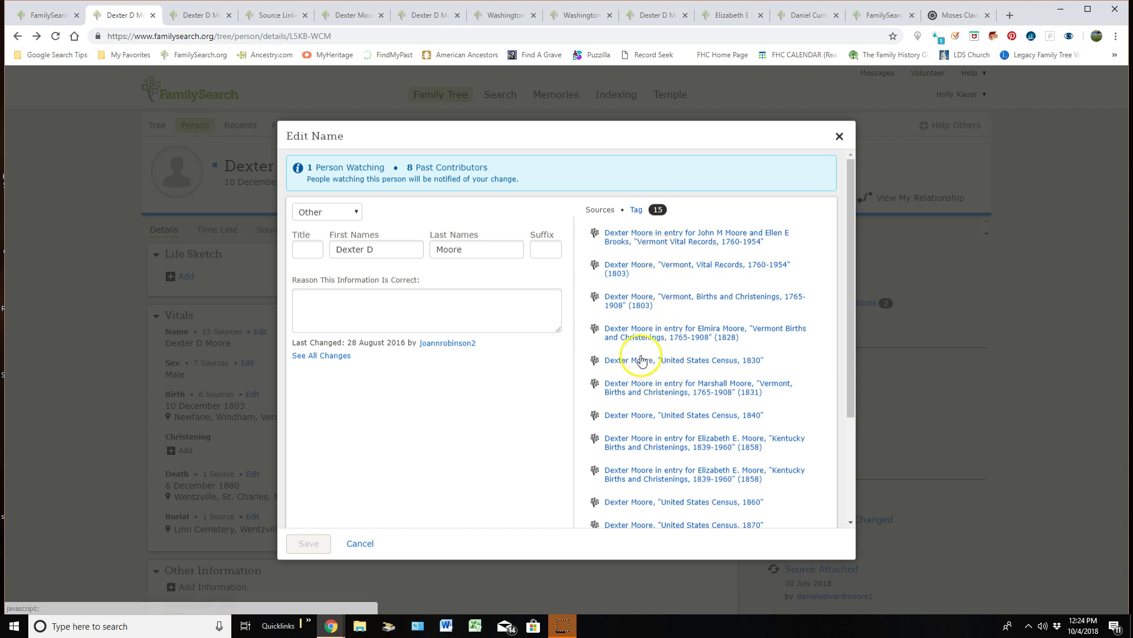
pyautogui.click(684, 243)
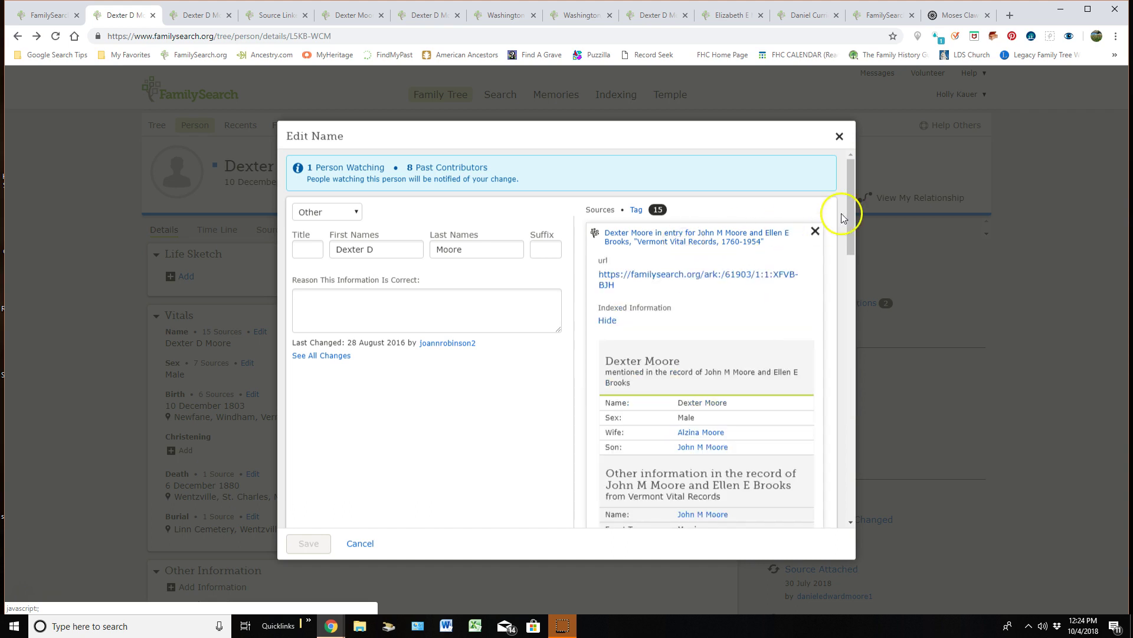
pyautogui.moveTo(850, 208); pyautogui.dragTo(858, 250)
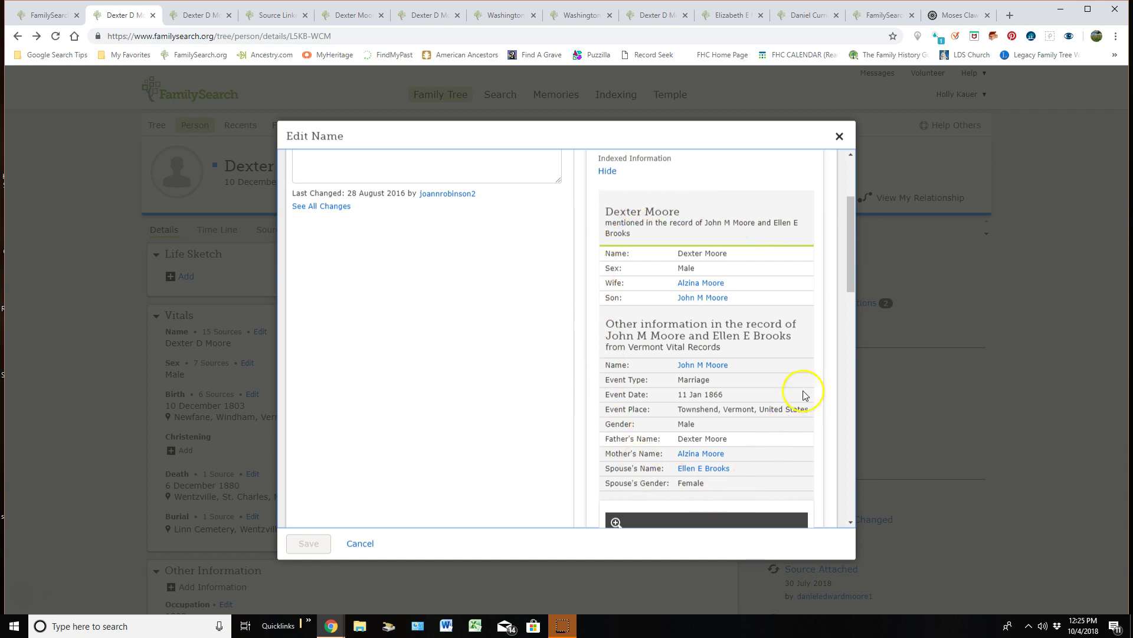
pyautogui.moveTo(852, 277); pyautogui.dragTo(850, 349)
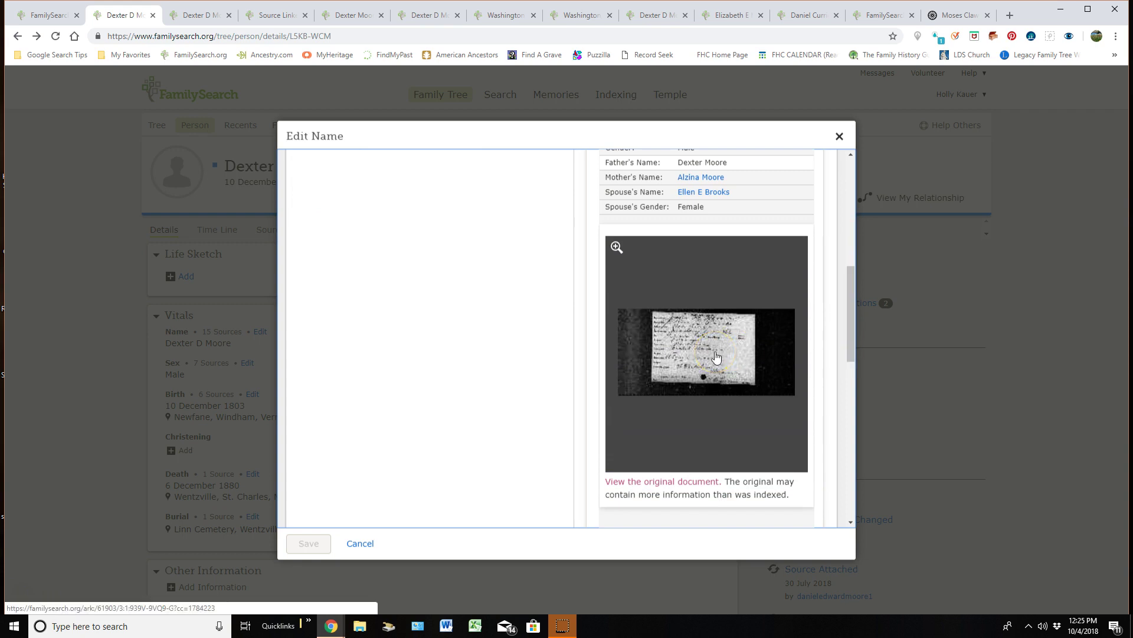
pyautogui.moveTo(851, 308); pyautogui.dragTo(847, 278)
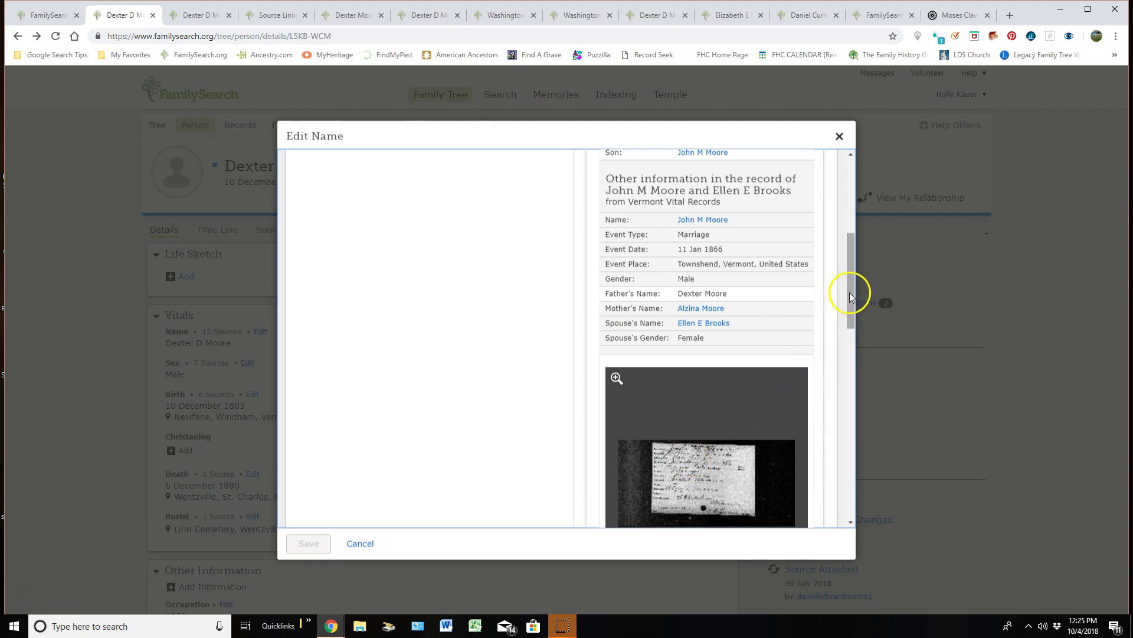
pyautogui.moveTo(851, 292); pyautogui.dragTo(849, 394)
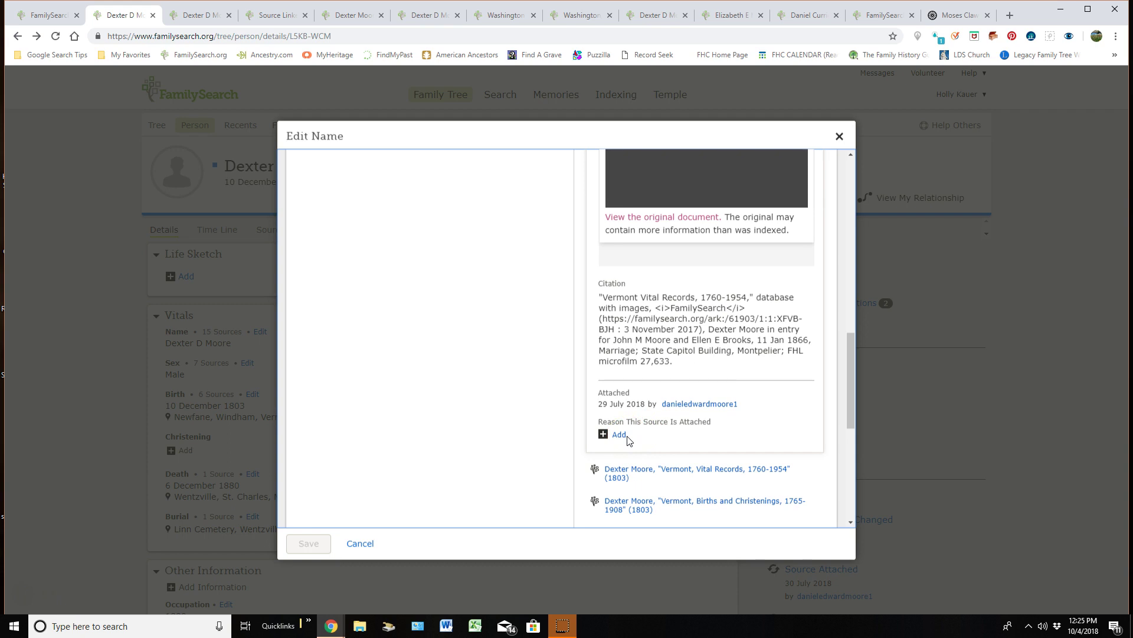
pyautogui.click(838, 137)
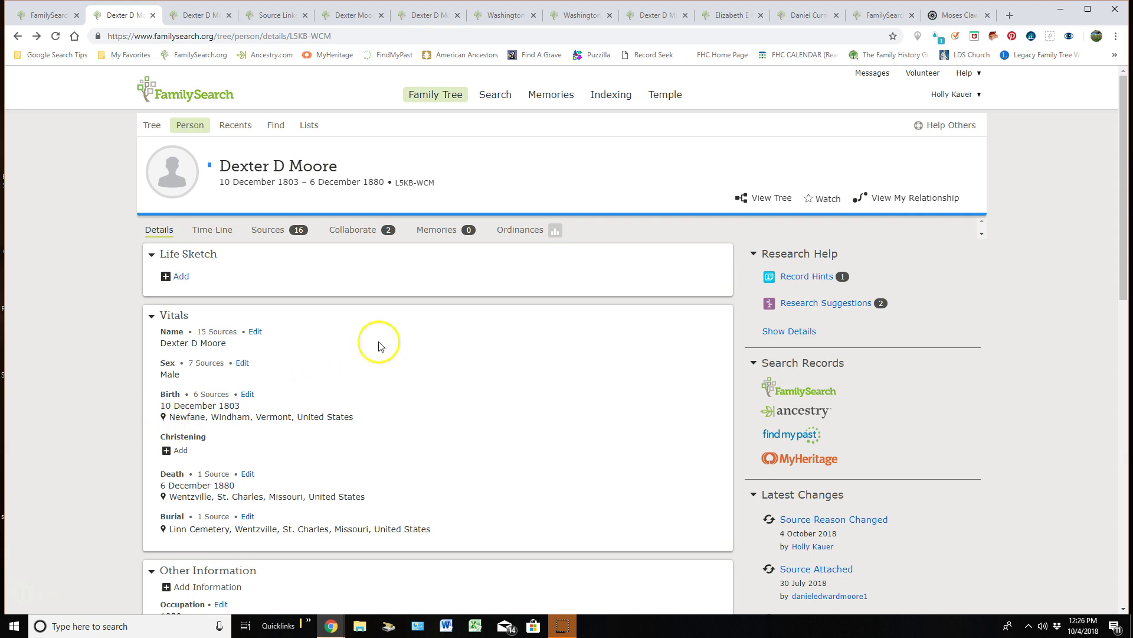
pyautogui.click(719, 16)
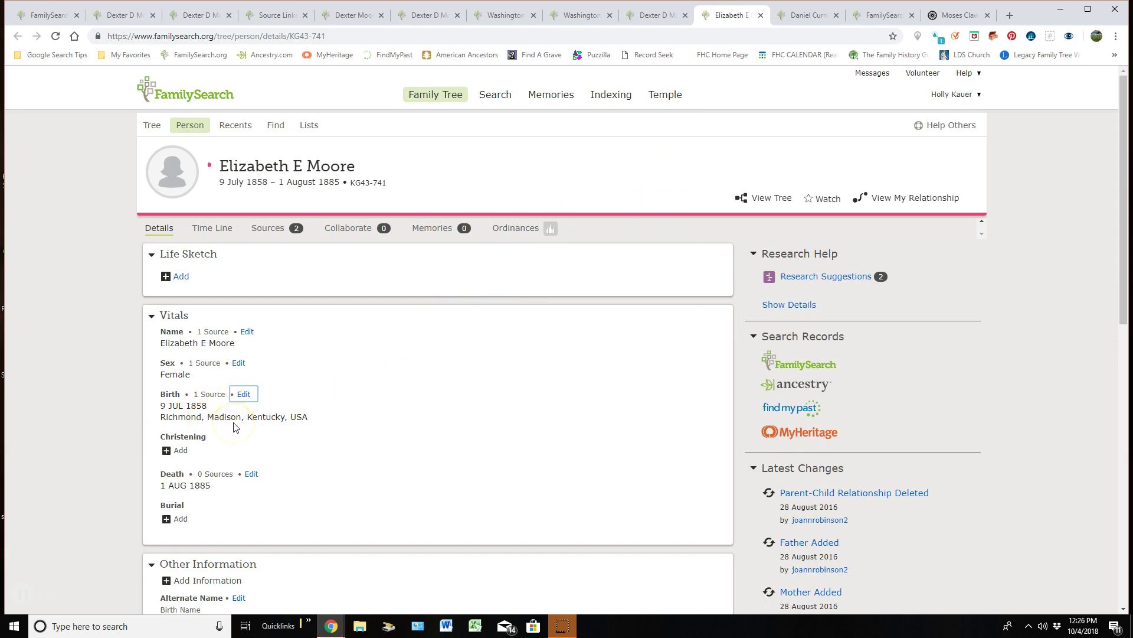
pyautogui.click(246, 397)
pyautogui.click(119, 15)
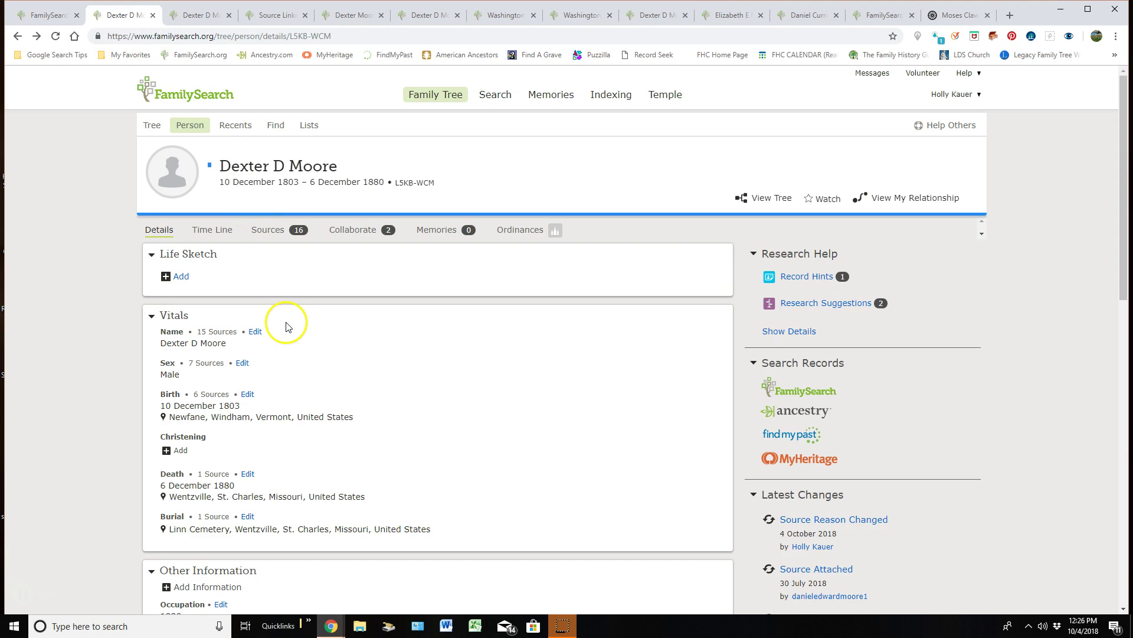
pyautogui.scroll(-4, 598, 319)
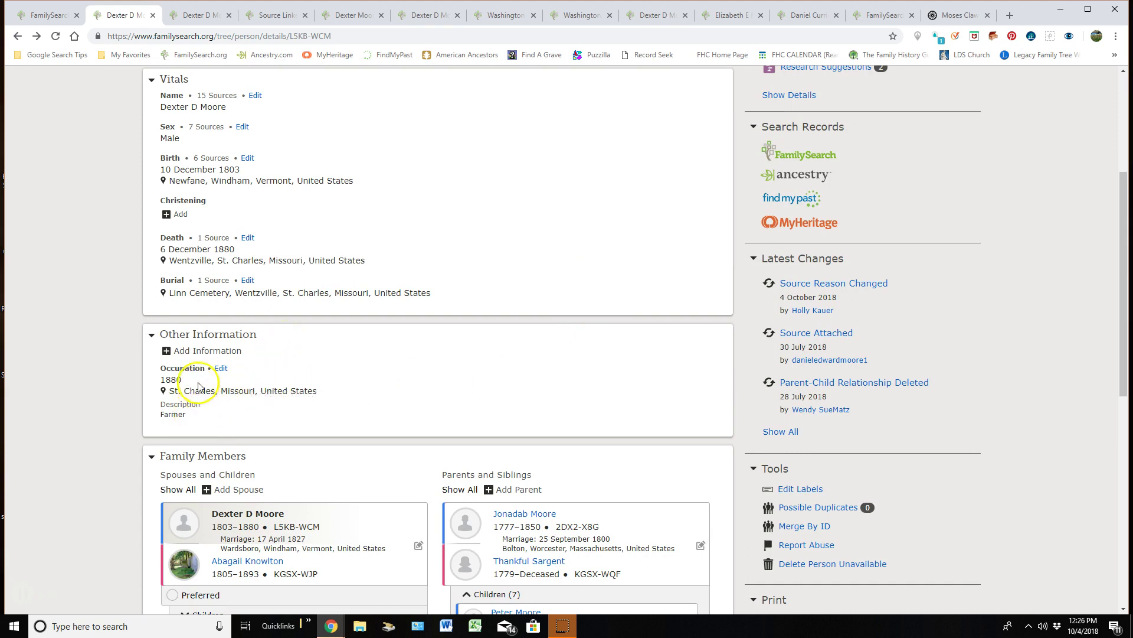
pyautogui.click(198, 352)
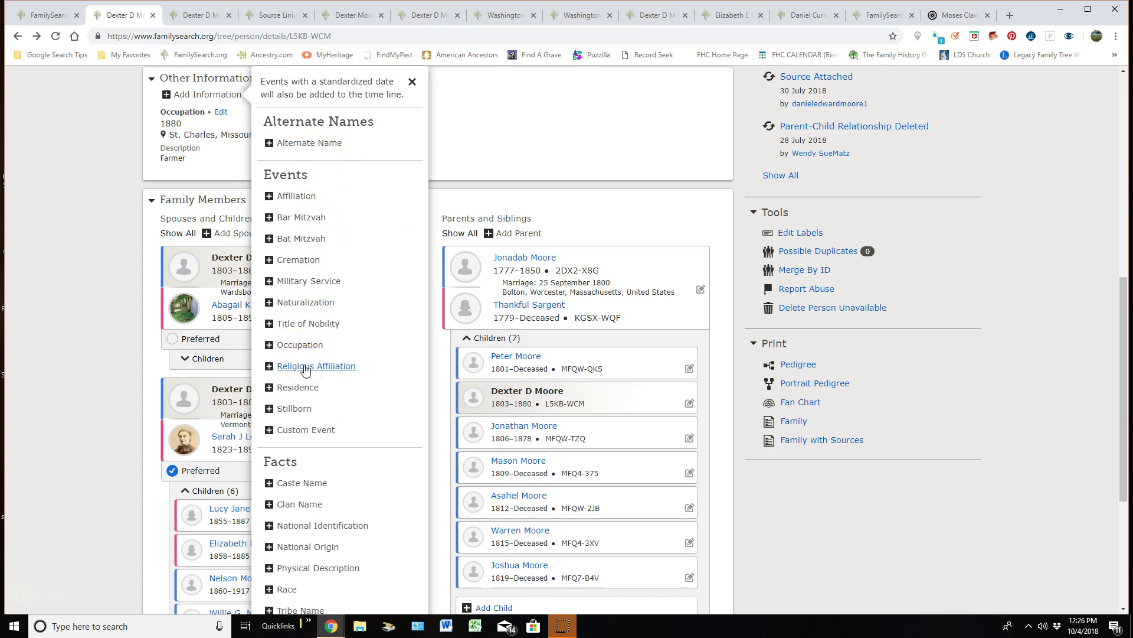
pyautogui.scroll(-2, 305, 369)
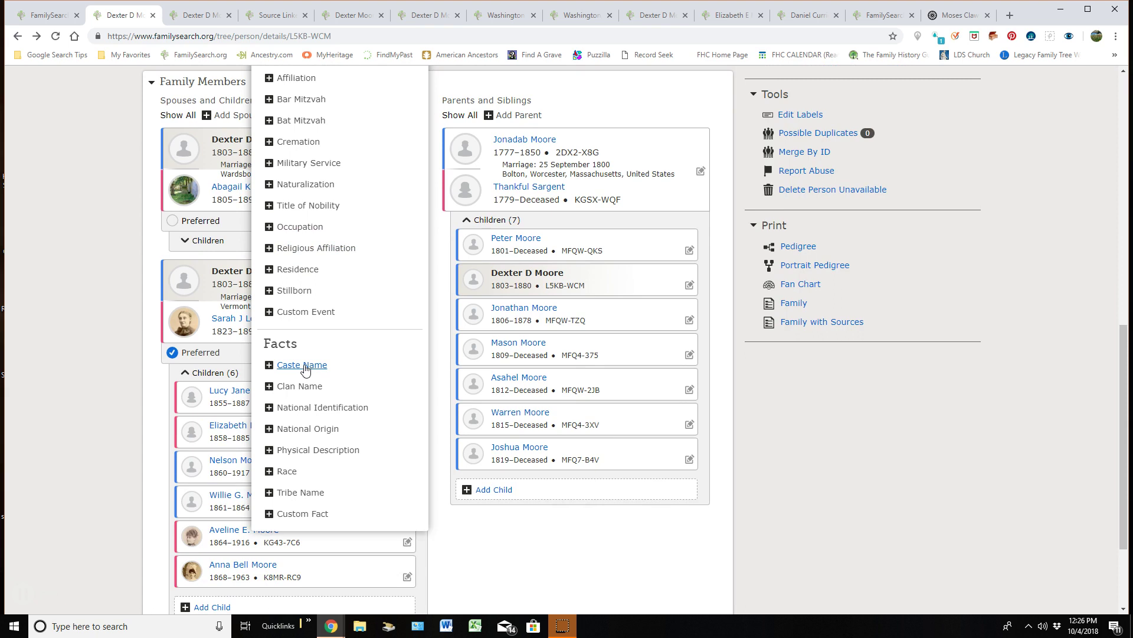
pyautogui.click(343, 451)
# Close the facts list, then expand and collapse all spouses' children lists
pyautogui.click(176, 273)
pyautogui.scroll(3, 306, 289)
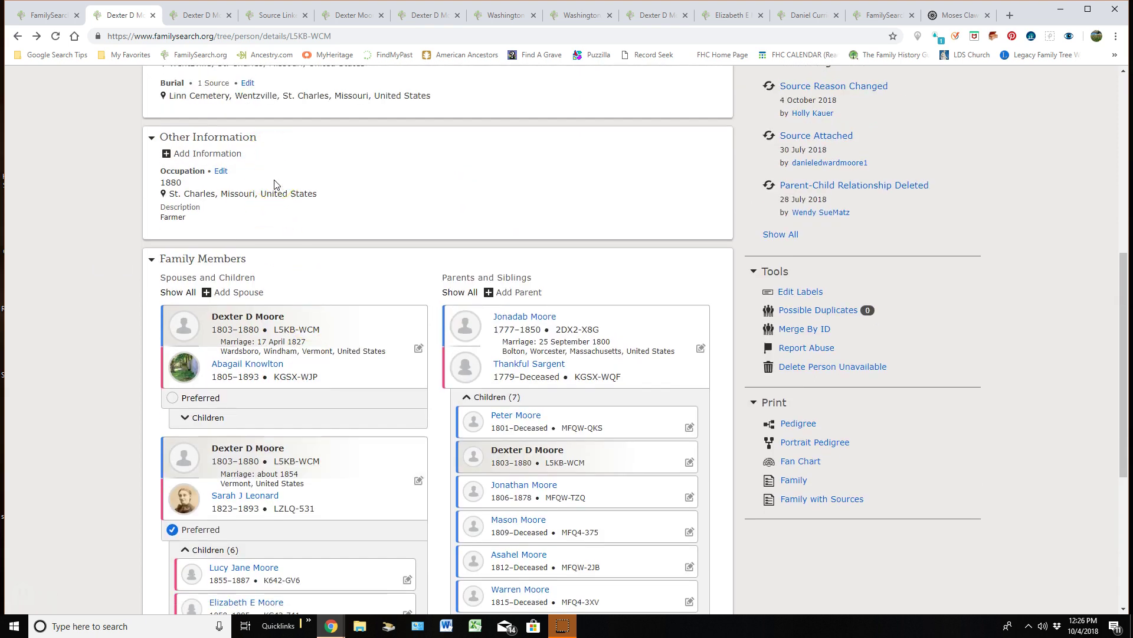
pyautogui.scroll(-1, 380, 227)
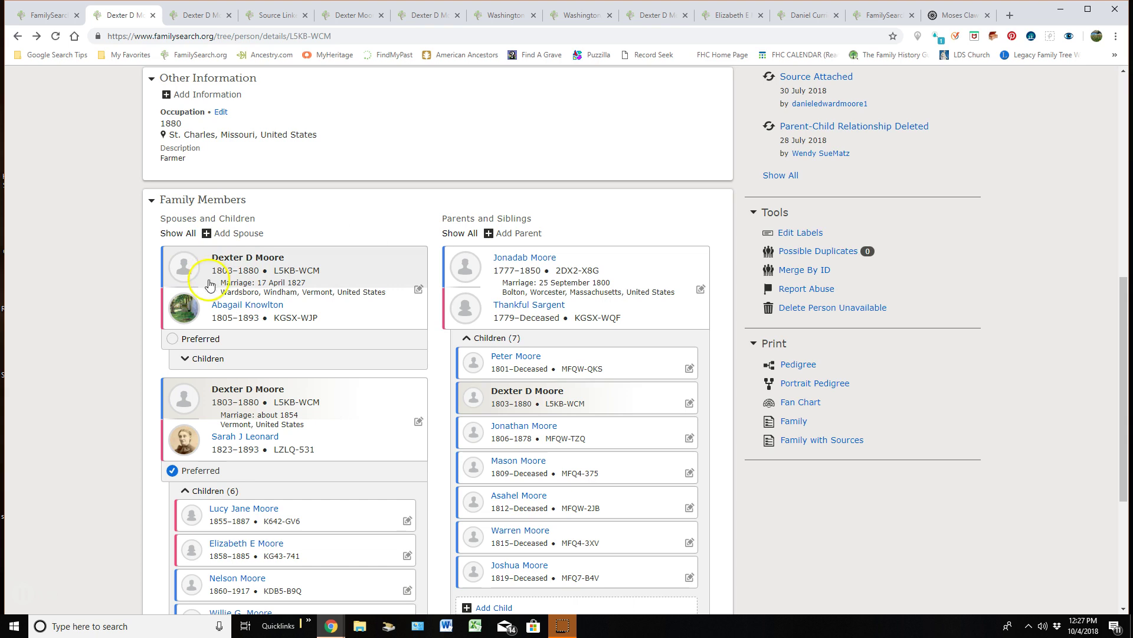
pyautogui.click(176, 235)
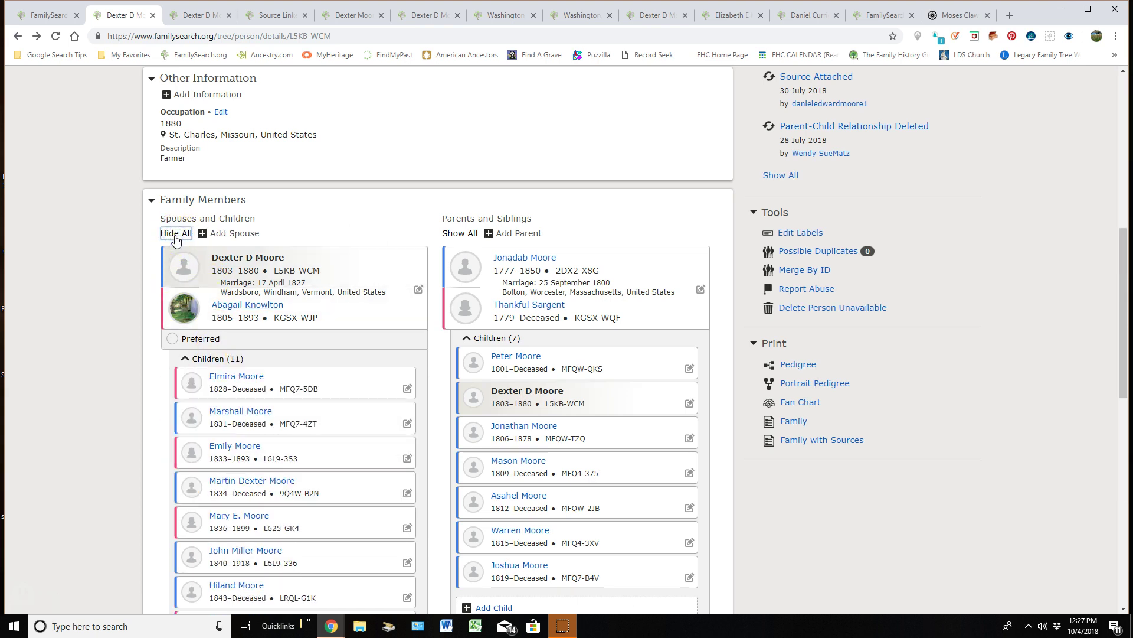
pyautogui.scroll(-3, 343, 272)
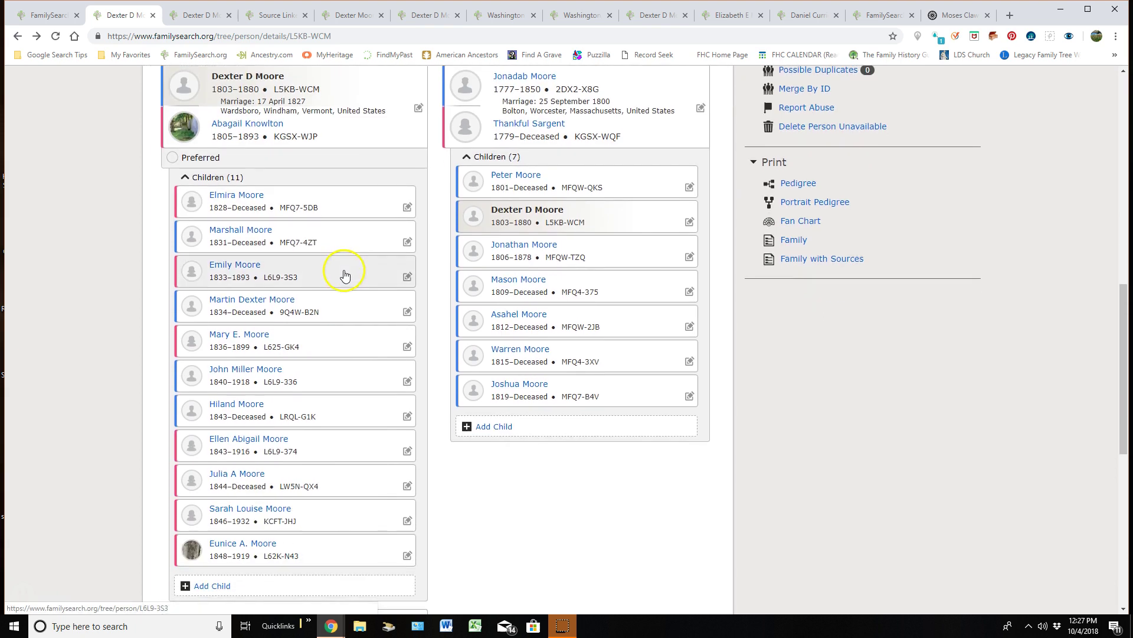
pyautogui.scroll(-3, 343, 273)
pyautogui.scroll(5, 343, 273)
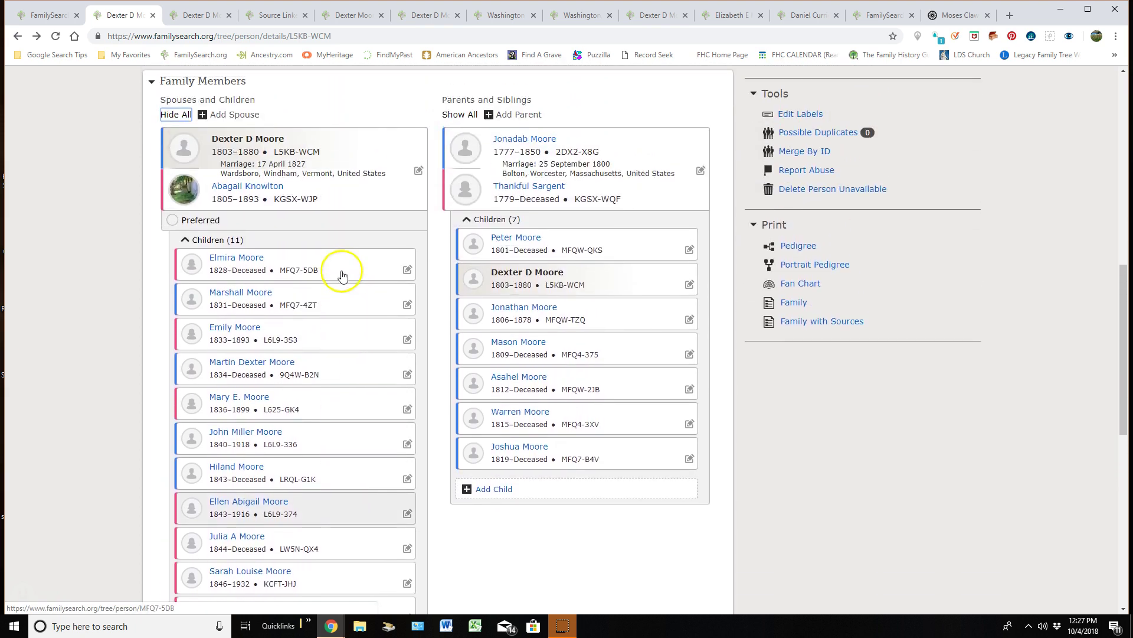
pyautogui.click(180, 175)
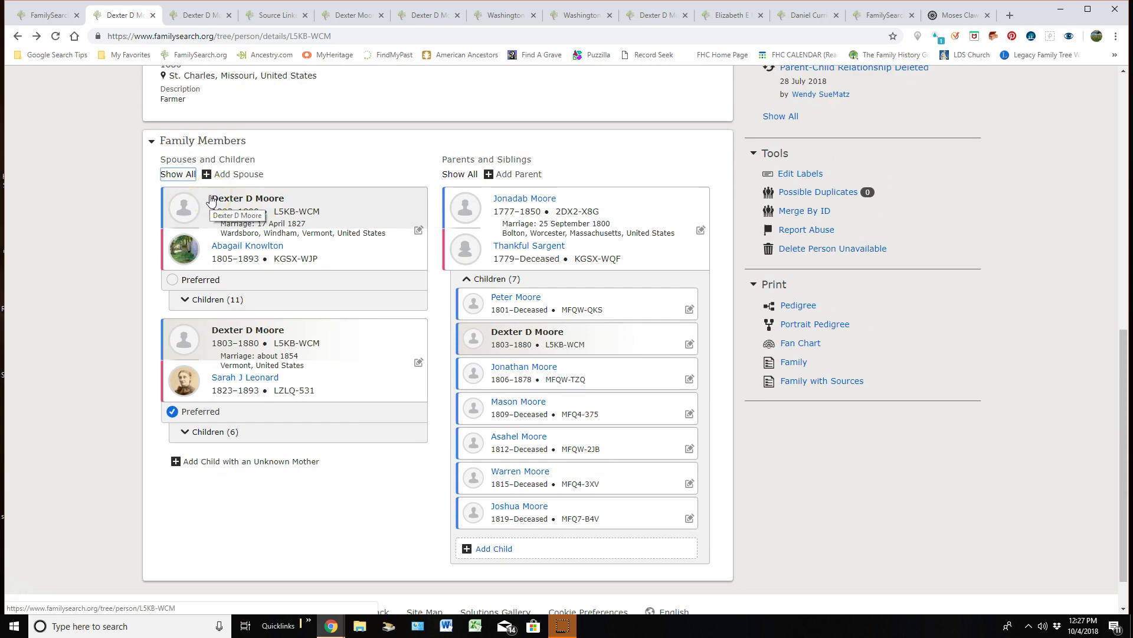
pyautogui.click(173, 282)
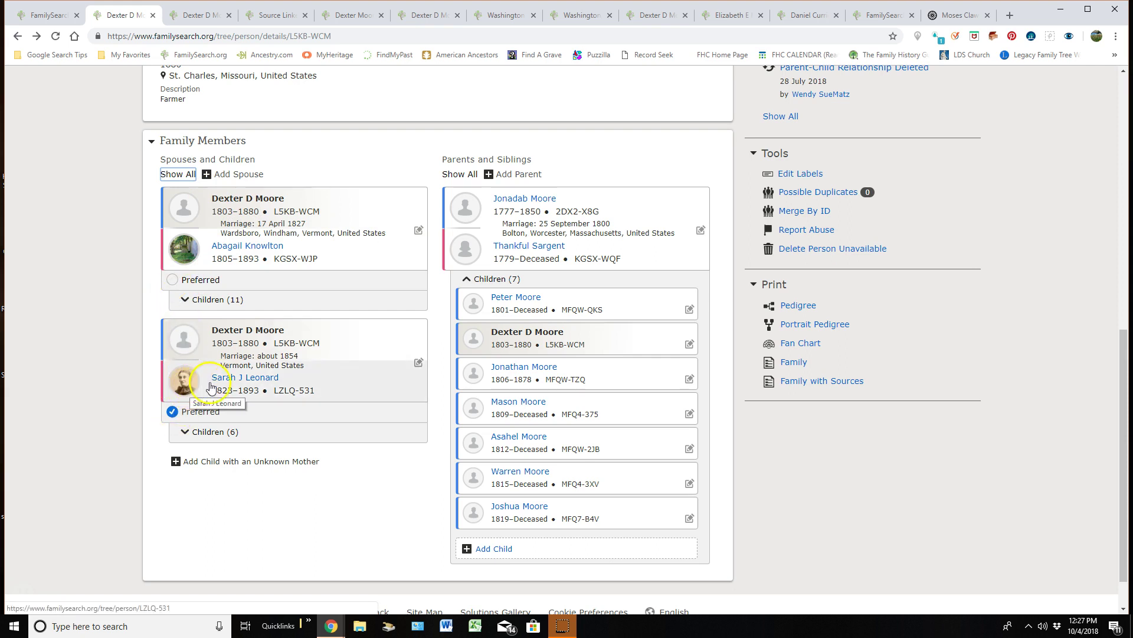
pyautogui.click(173, 280)
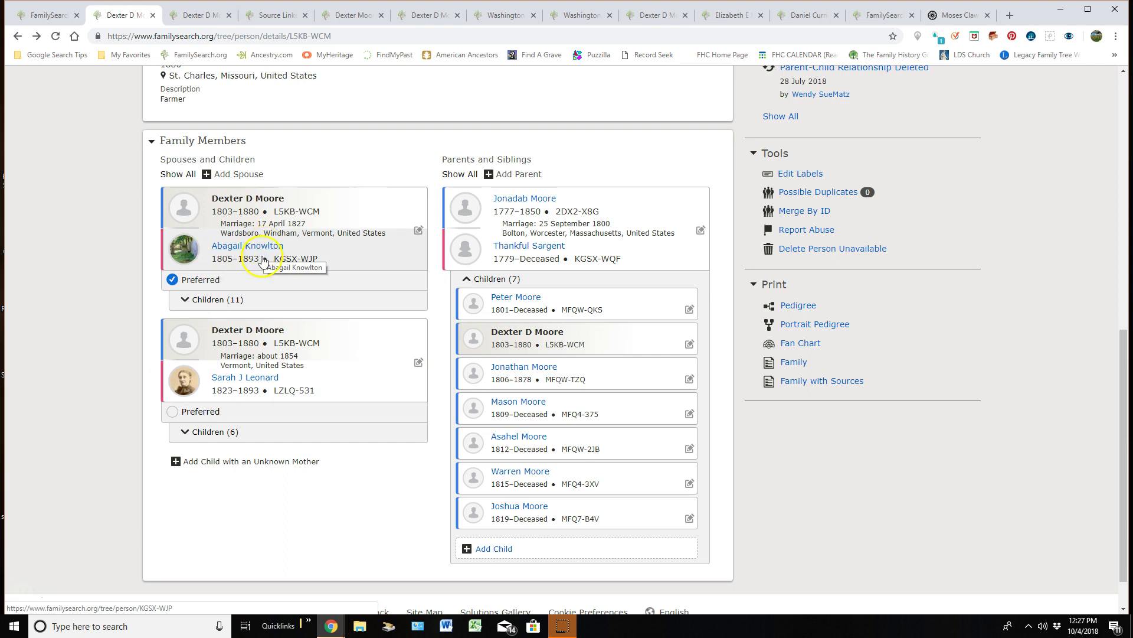
pyautogui.click(171, 411)
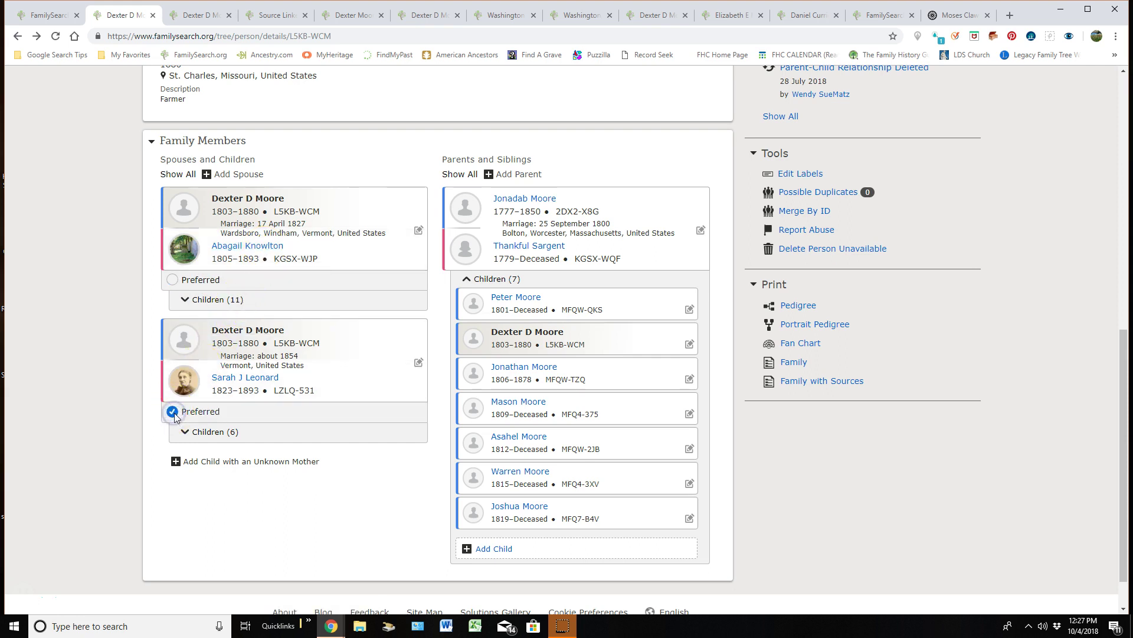
pyautogui.click(203, 299)
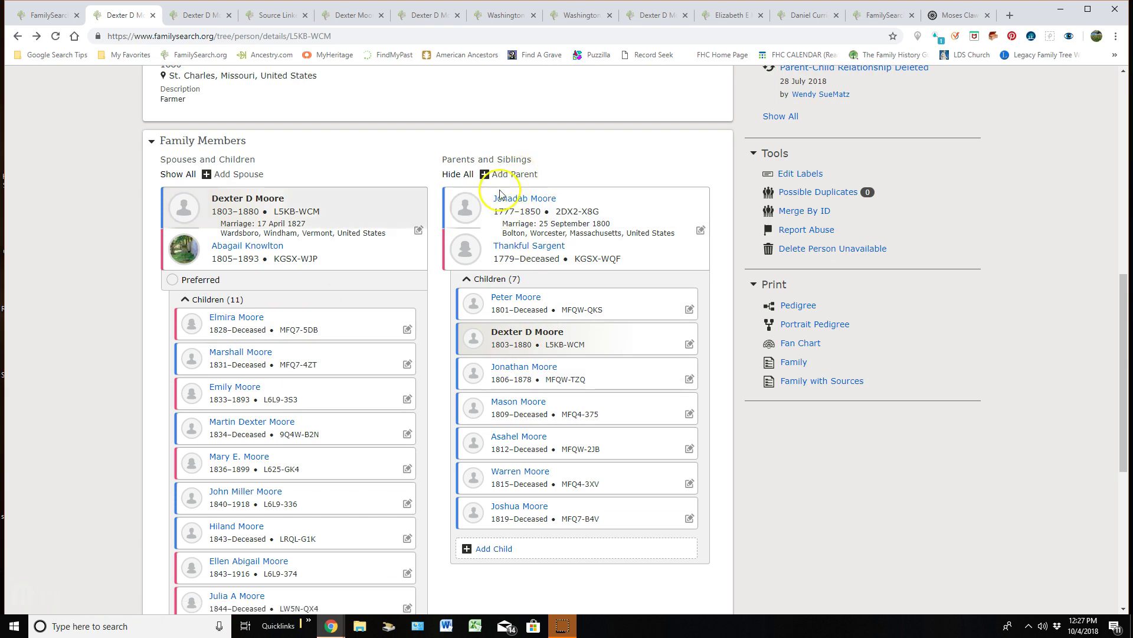
pyautogui.click(259, 179)
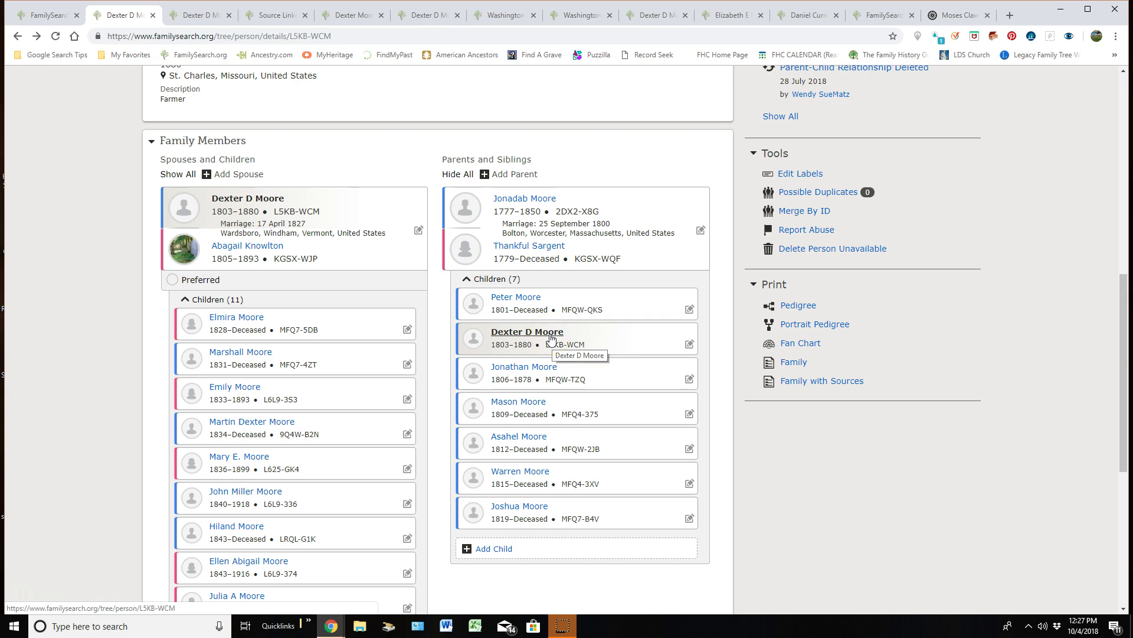
pyautogui.scroll(-4, 552, 338)
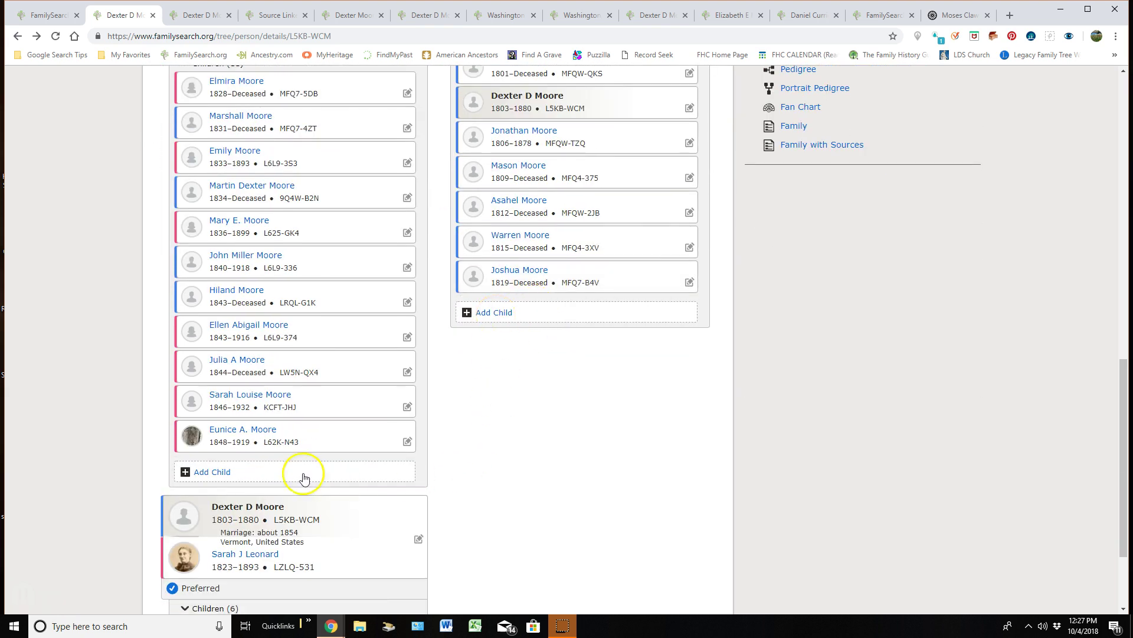
pyautogui.click(214, 474)
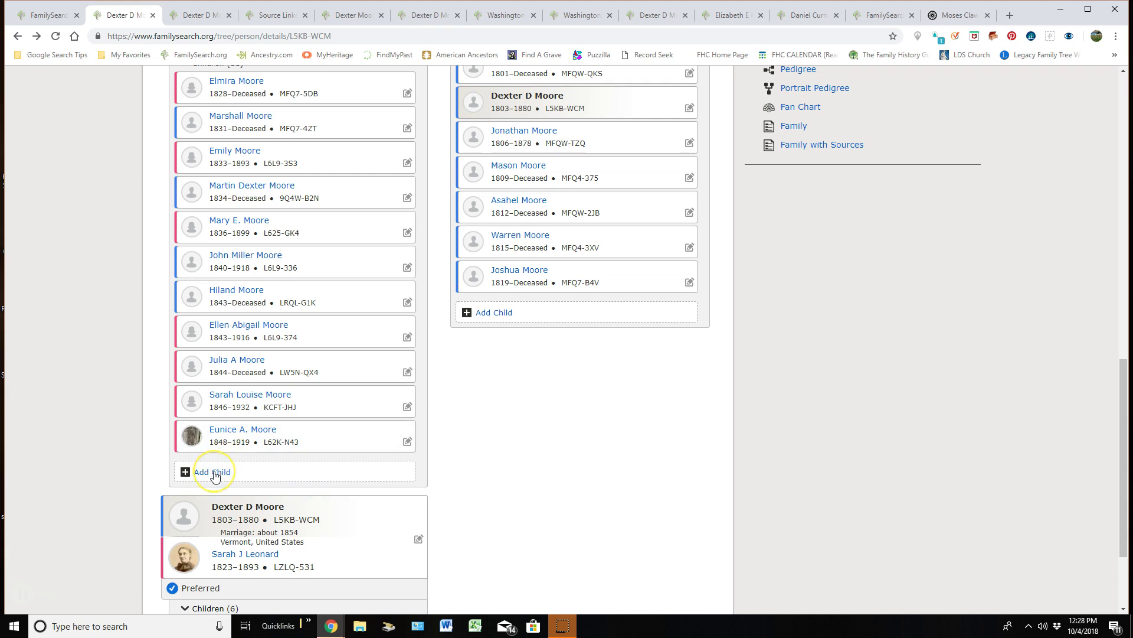
pyautogui.scroll(-2, 506, 443)
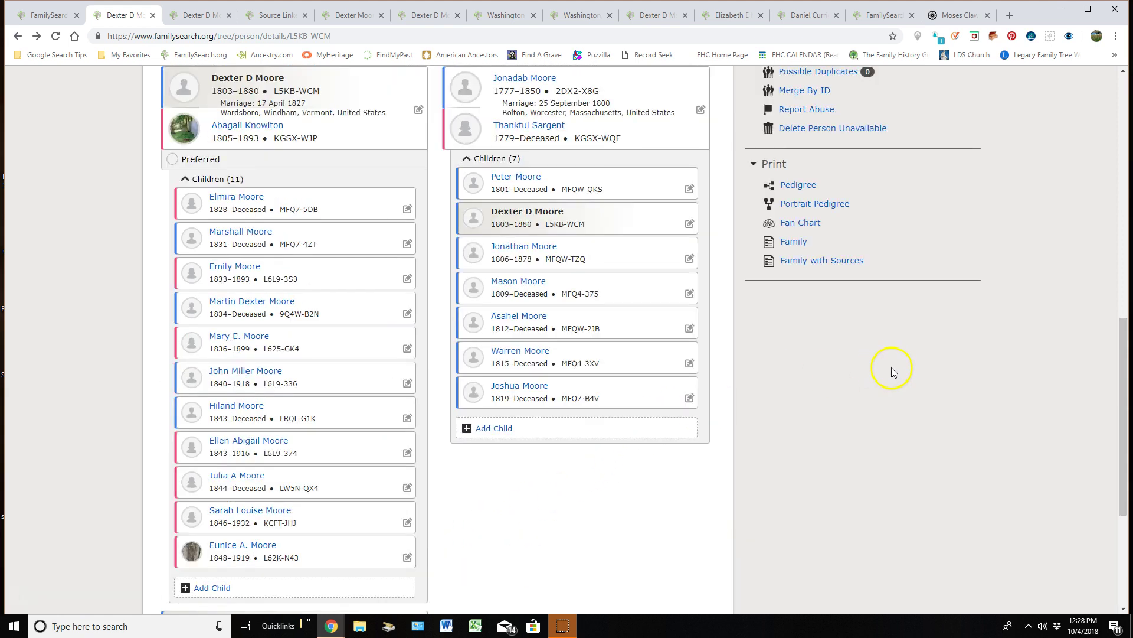
pyautogui.scroll(12, 891, 370)
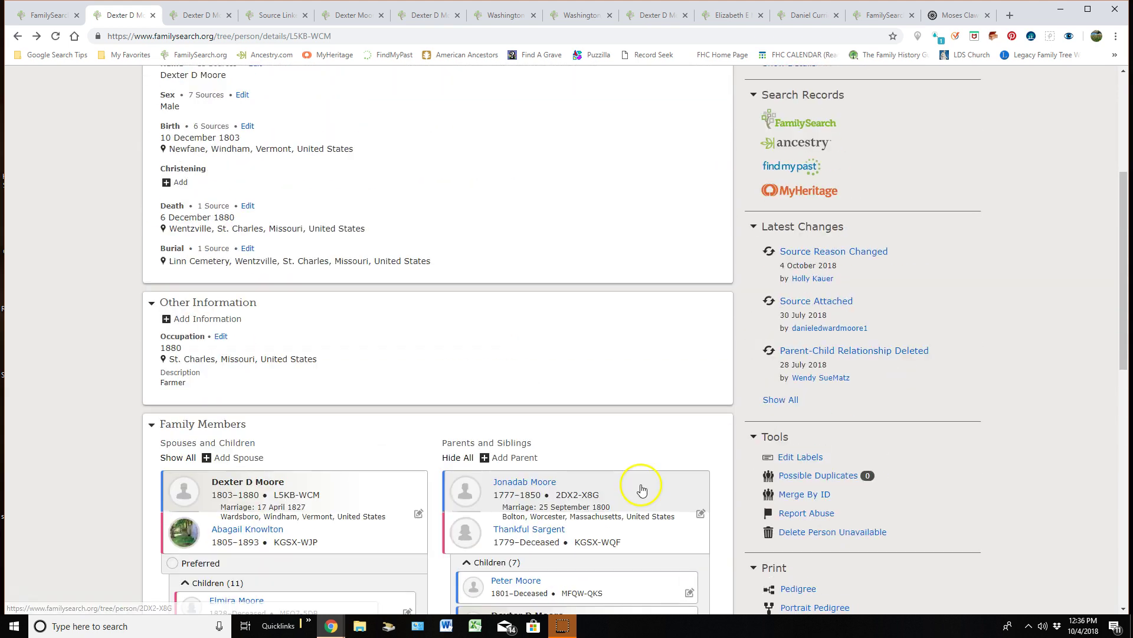
pyautogui.scroll(-2, 642, 489)
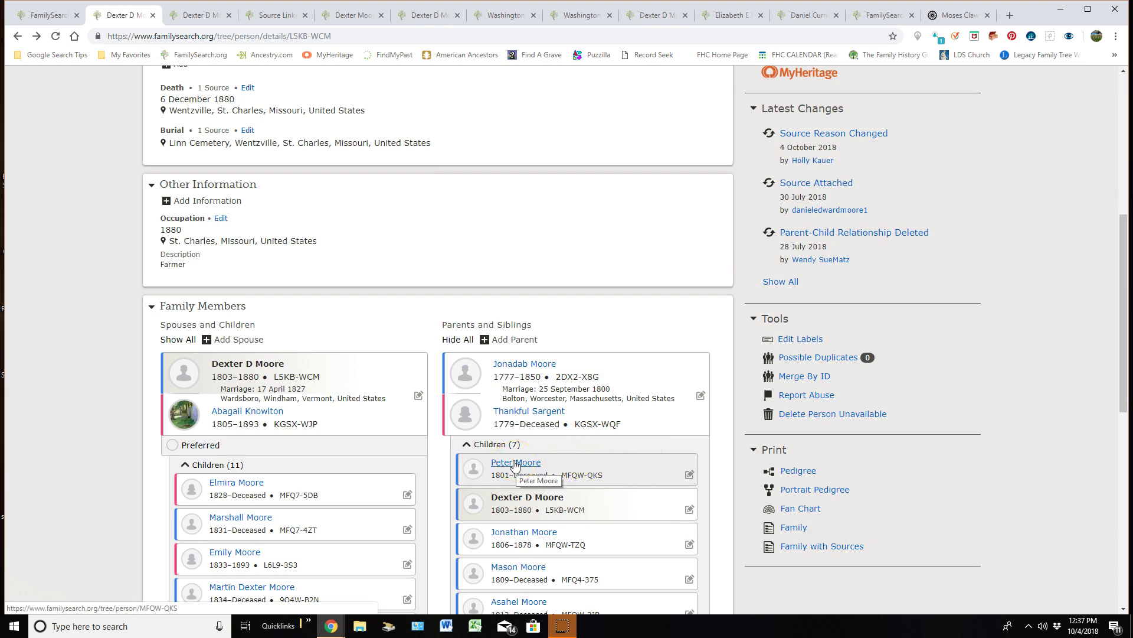
pyautogui.moveTo(515, 466)
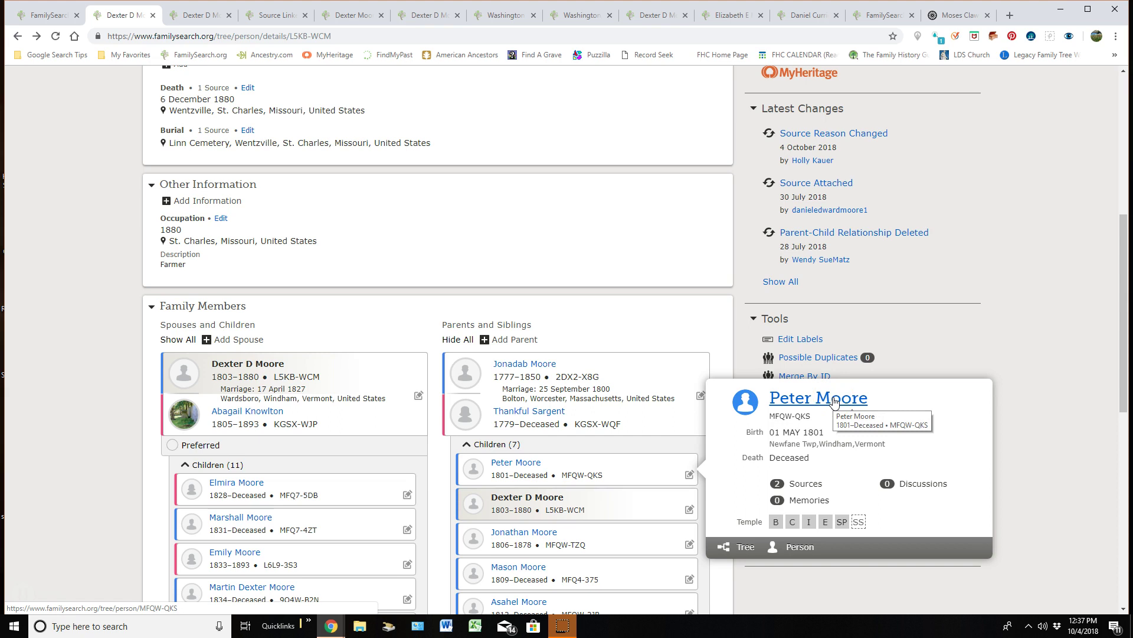
pyautogui.scroll(3, 986, 260)
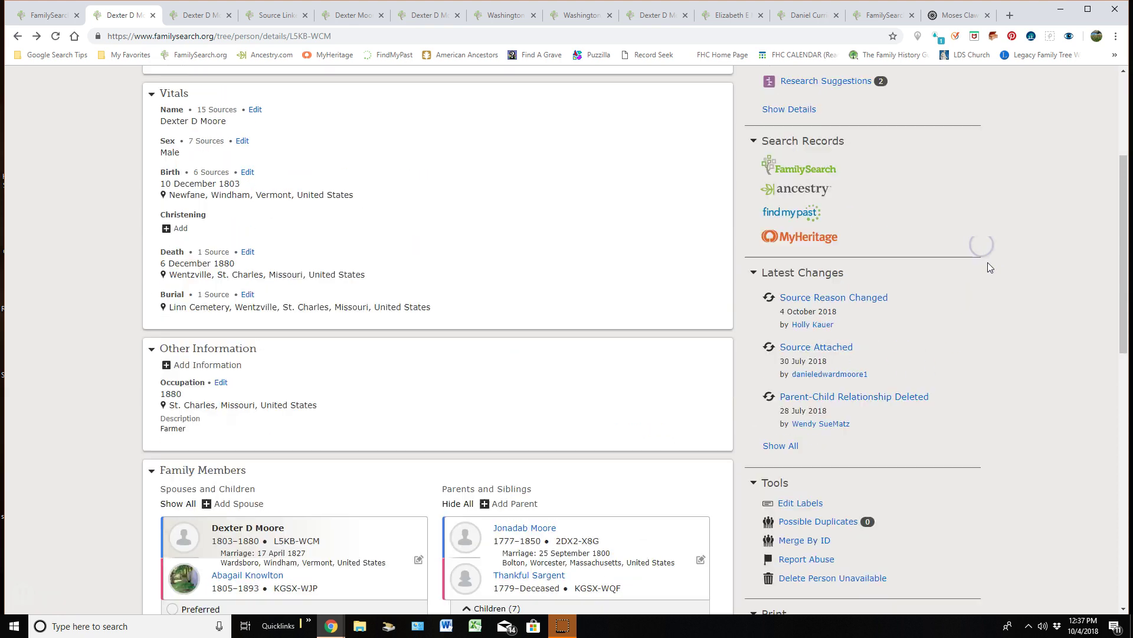
pyautogui.scroll(3, 987, 262)
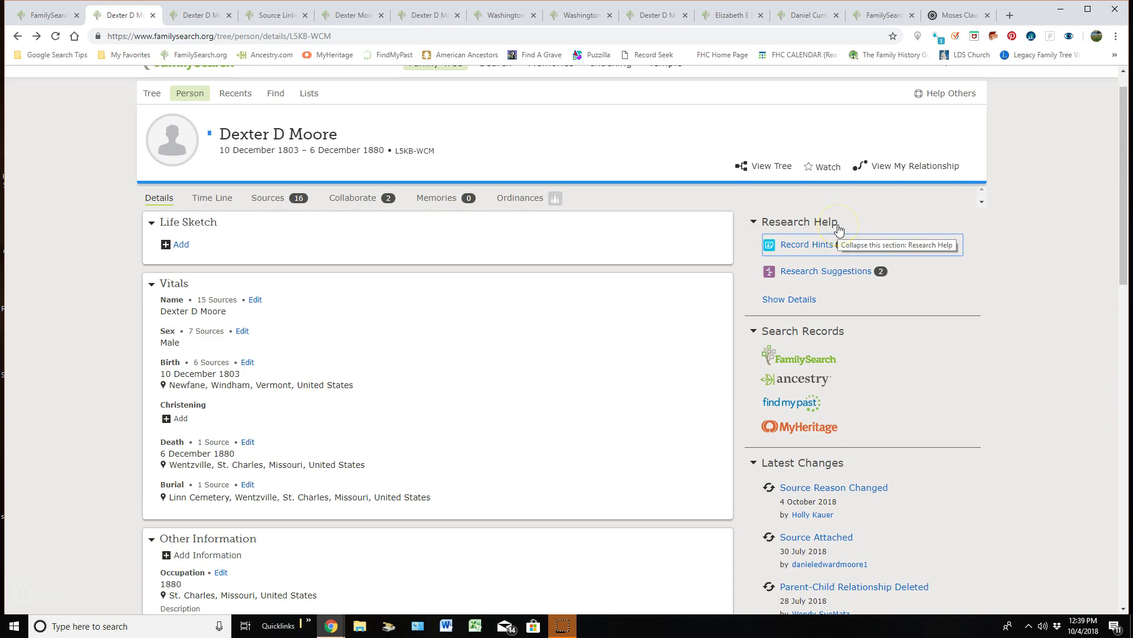
pyautogui.click(805, 247)
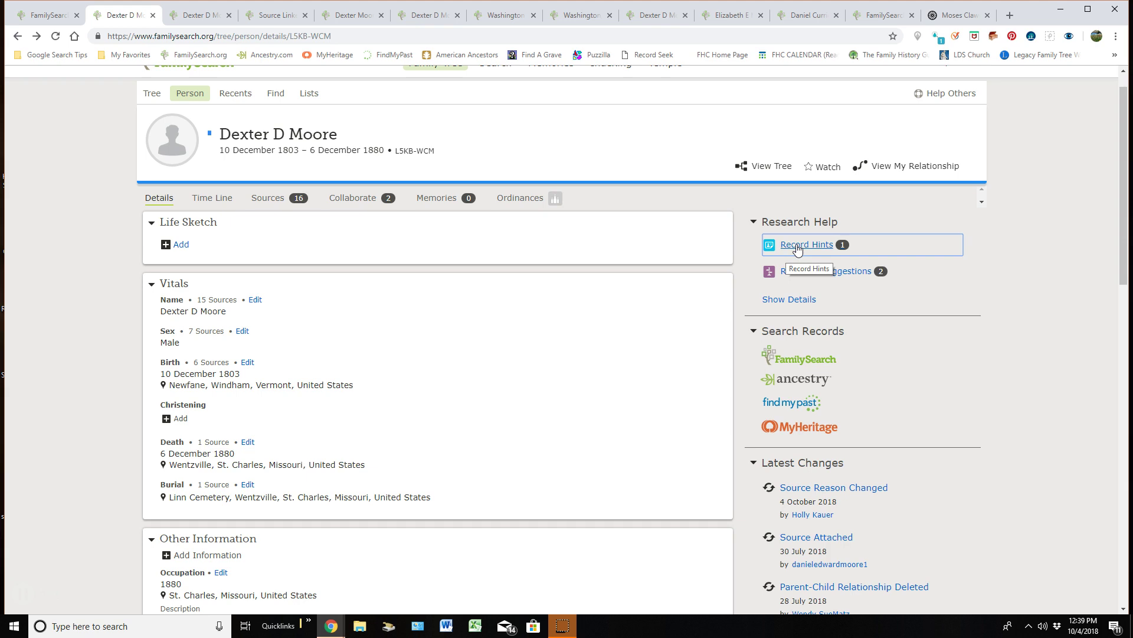
pyautogui.click(797, 249)
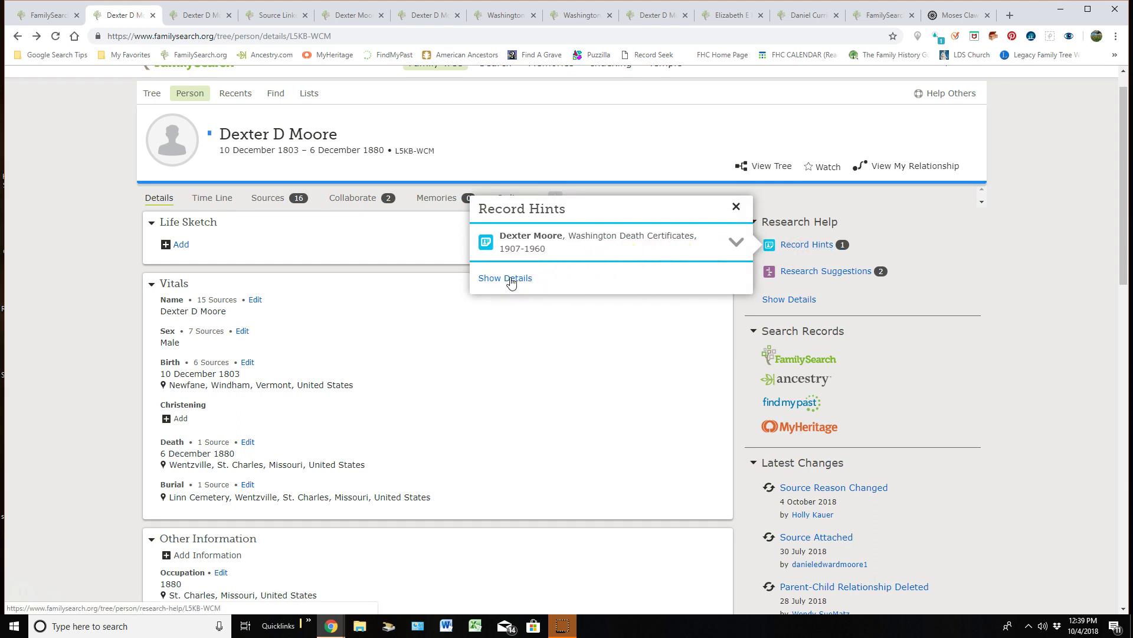
pyautogui.click(776, 303)
pyautogui.click(415, 16)
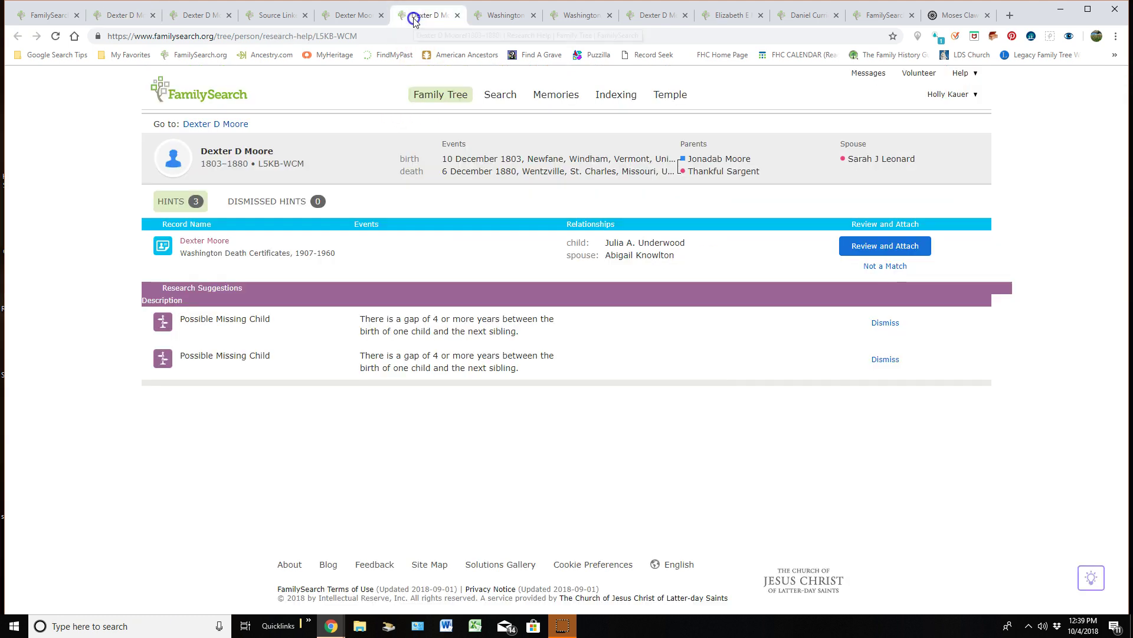
pyautogui.click(349, 247)
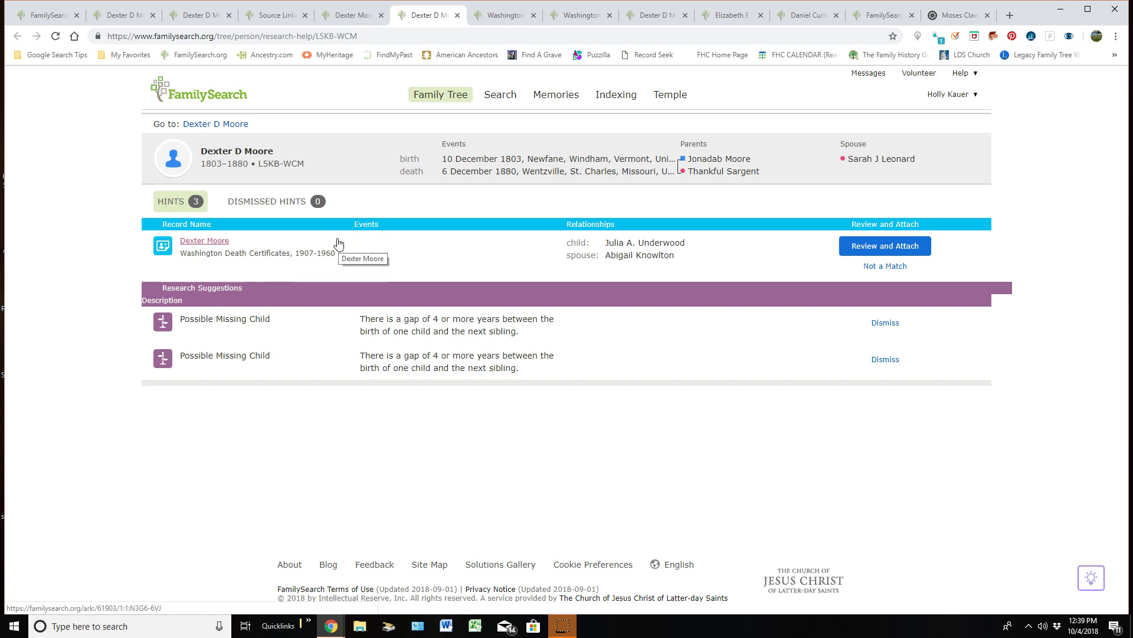
pyautogui.click(318, 301)
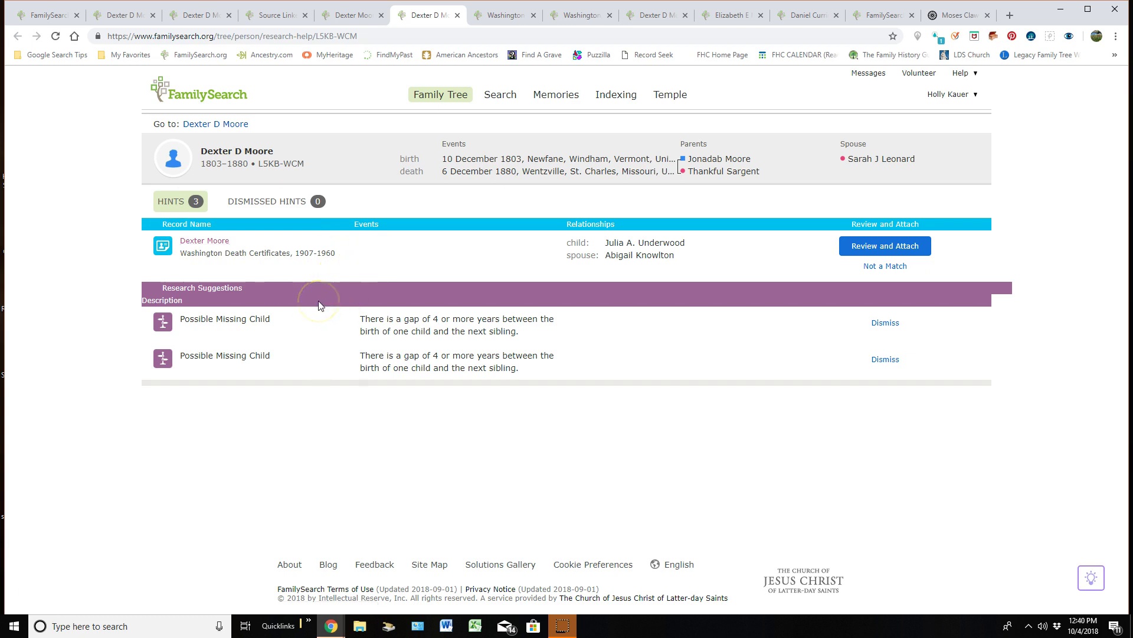
pyautogui.click(127, 15)
# Expand the Washington Death Certificates hint and scroll through its indexed details
pyautogui.click(502, 283)
pyautogui.click(735, 244)
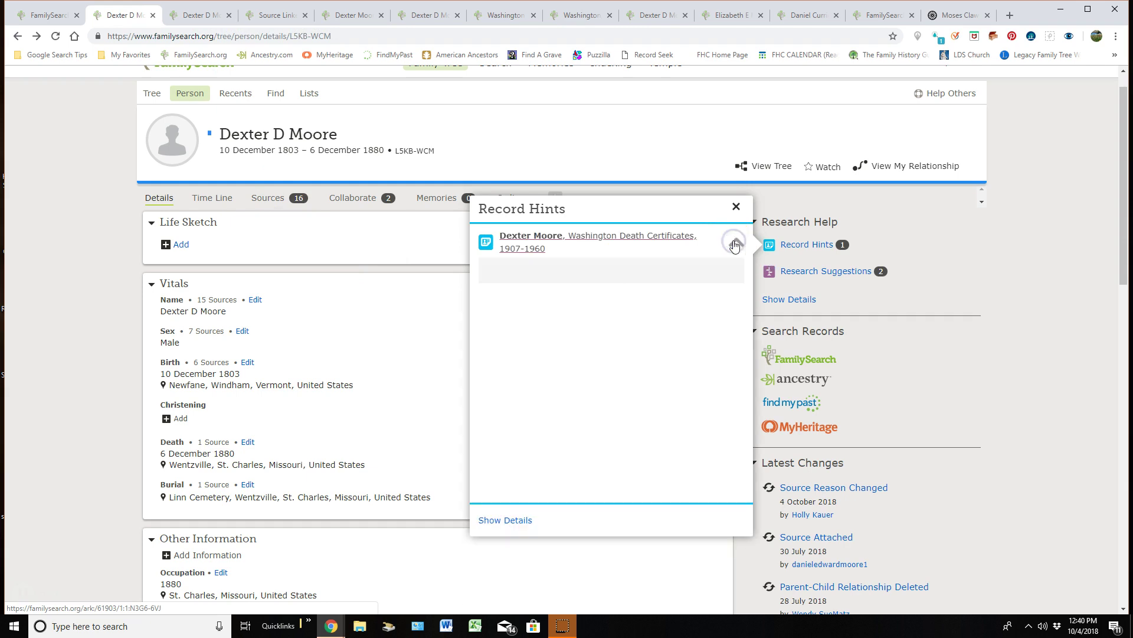
pyautogui.click(749, 260)
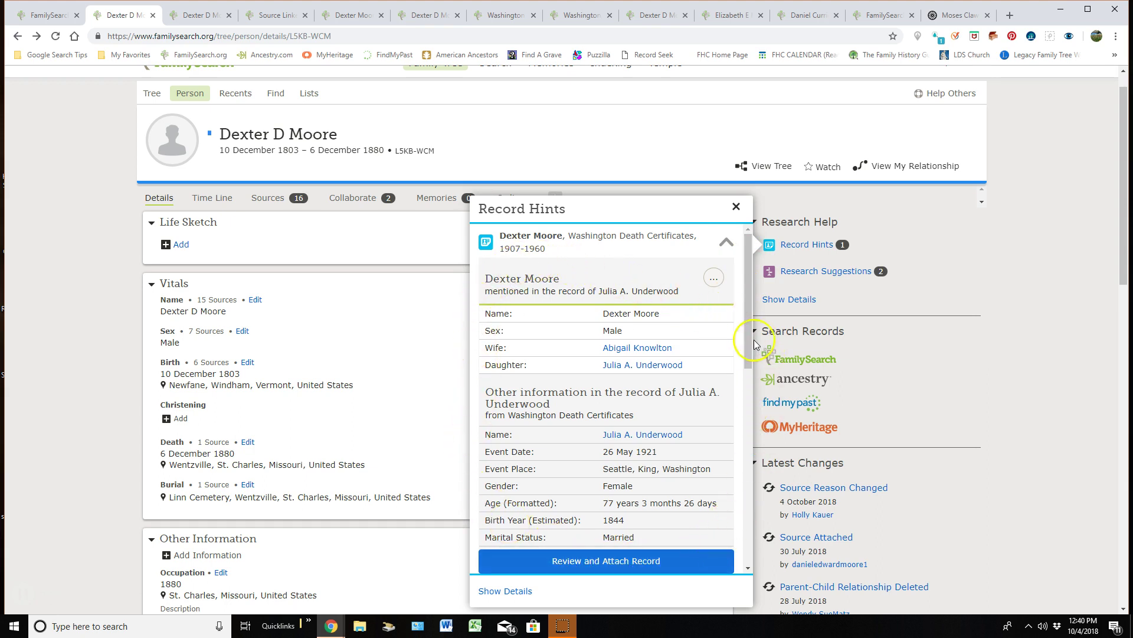
pyautogui.moveTo(748, 349); pyautogui.dragTo(731, 544)
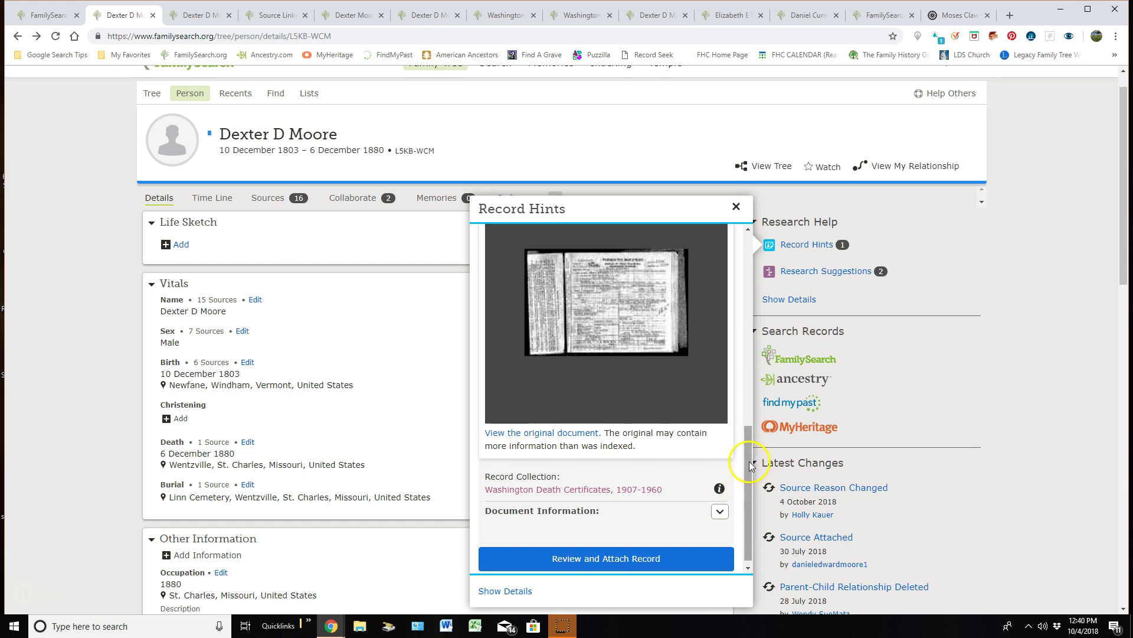
pyautogui.moveTo(749, 465); pyautogui.dragTo(747, 246)
# Open and close the record's saving and sharing options, then scroll to the certificate image
pyautogui.click(713, 281)
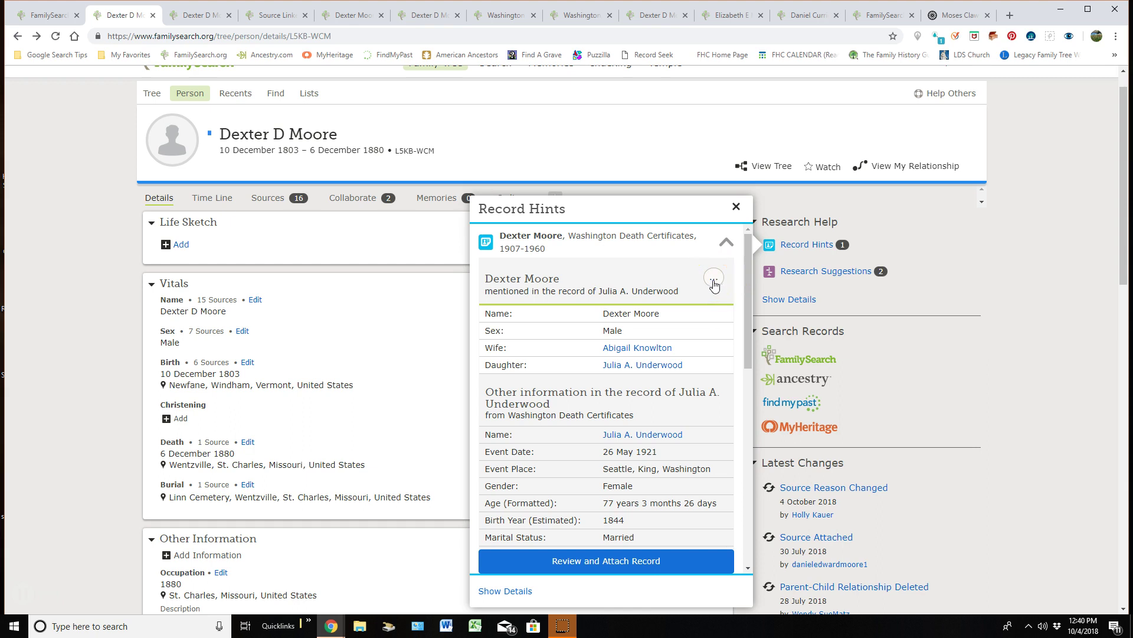
pyautogui.click(713, 282)
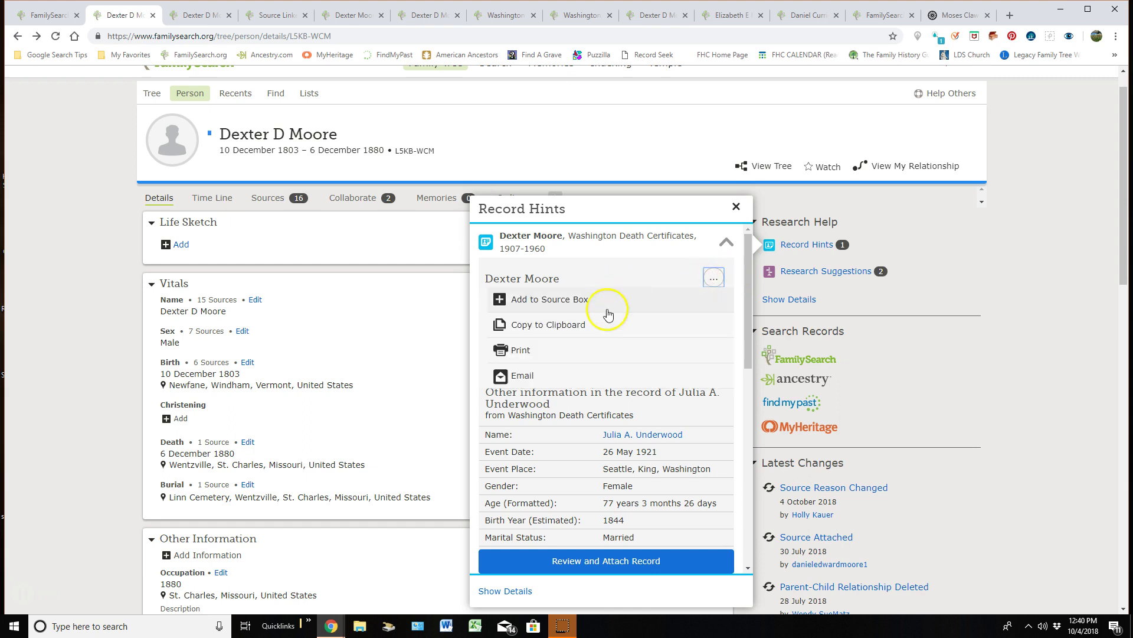
pyautogui.click(611, 331)
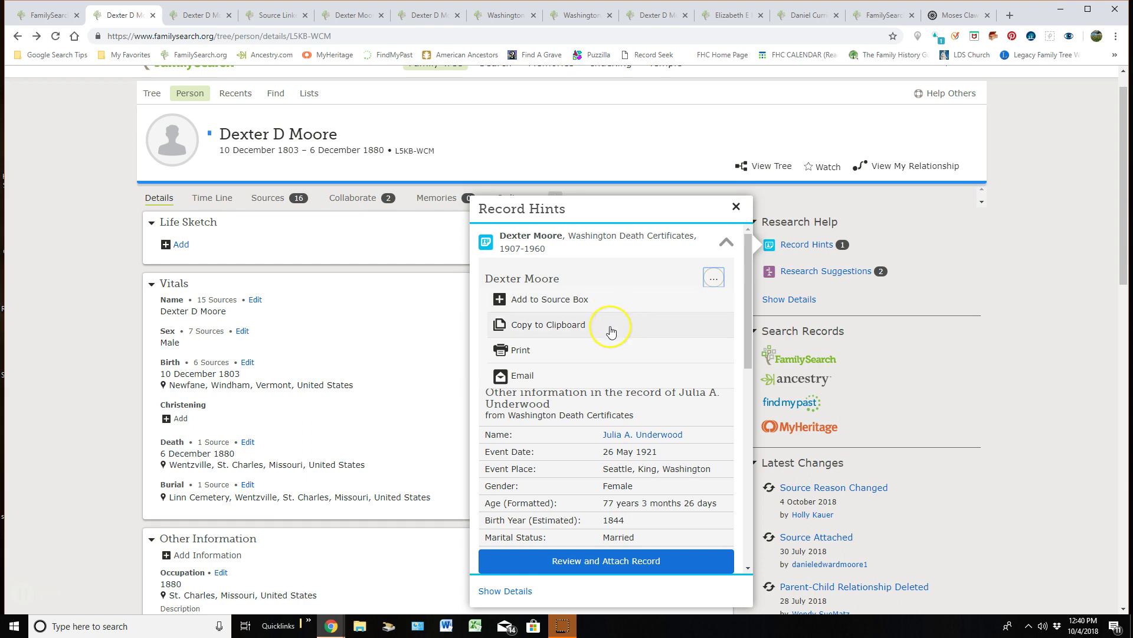
pyautogui.click(612, 378)
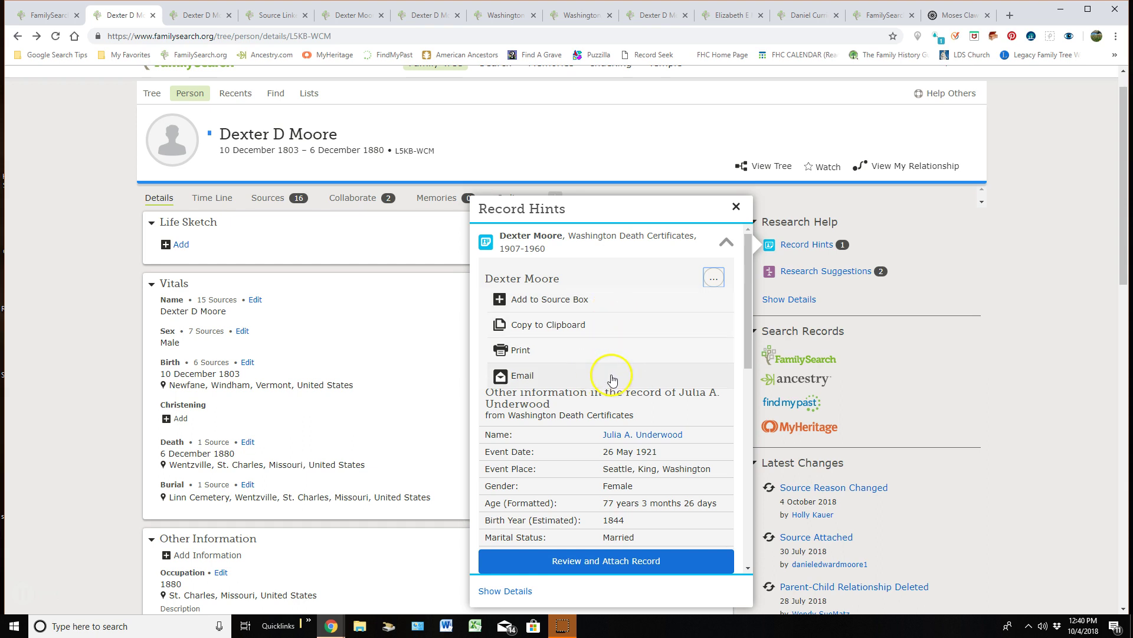
pyautogui.click(714, 280)
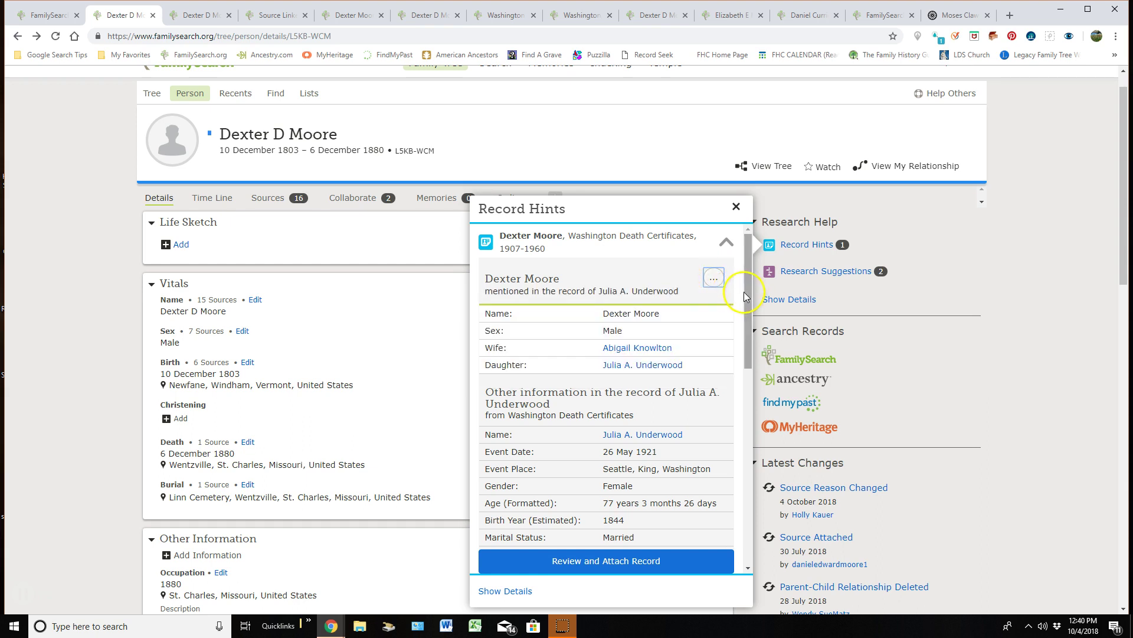
pyautogui.moveTo(745, 283); pyautogui.dragTo(741, 494)
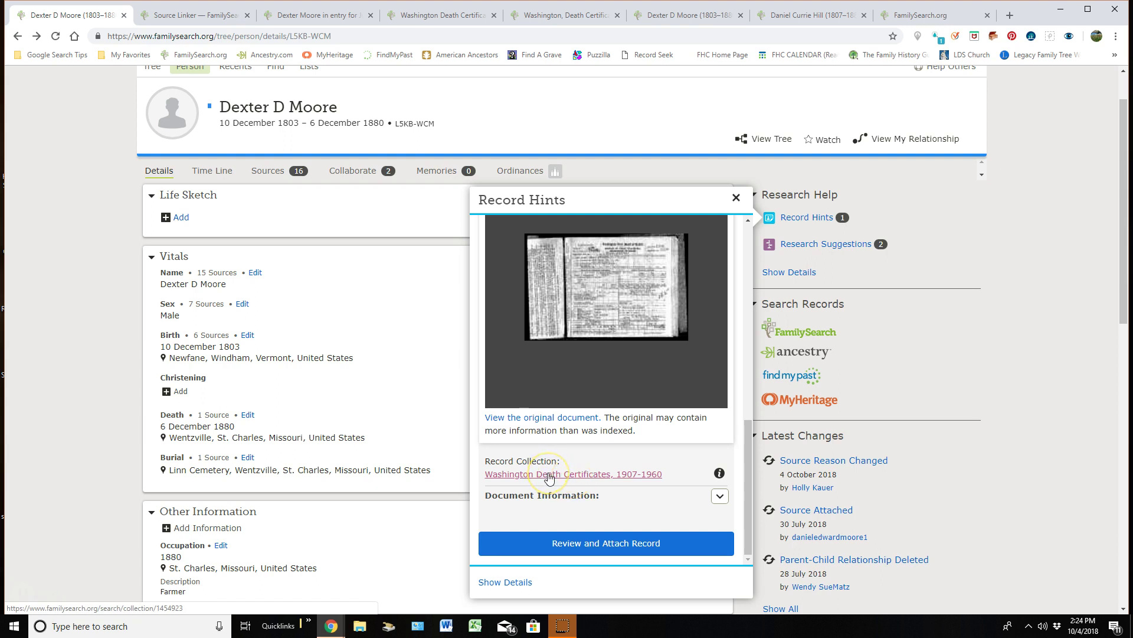
pyautogui.click(427, 18)
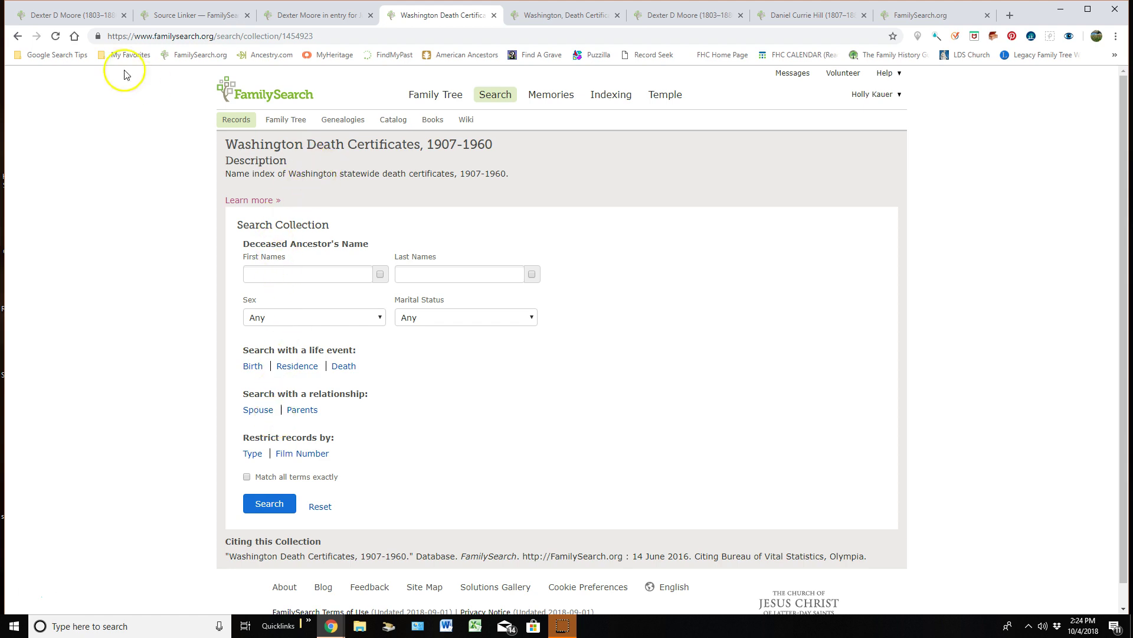
pyautogui.click(68, 15)
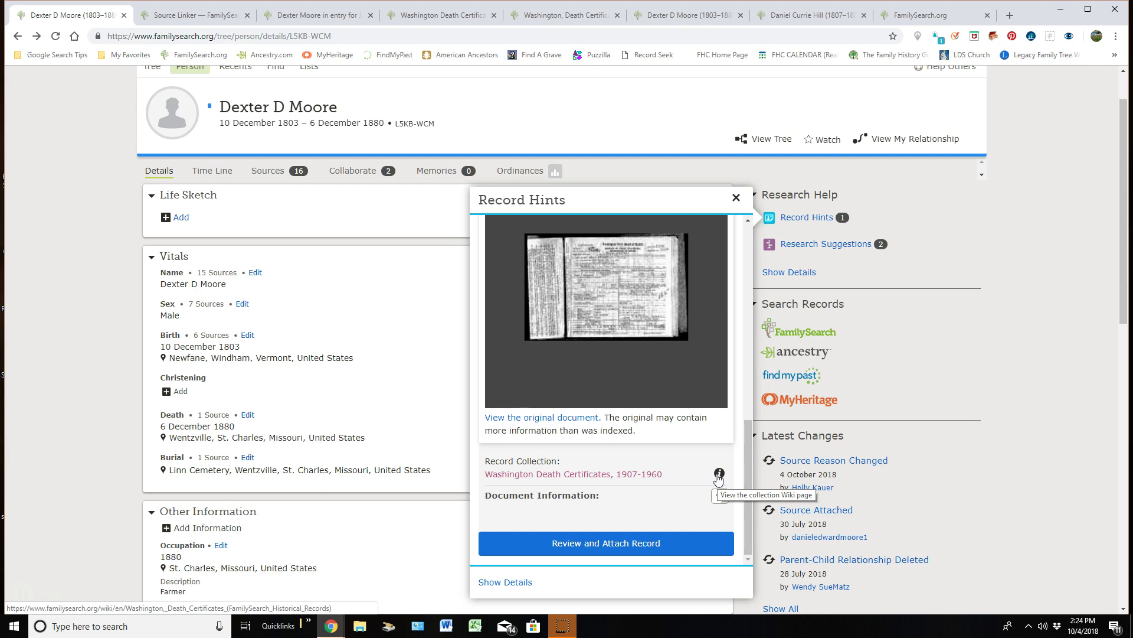
pyautogui.click(580, 18)
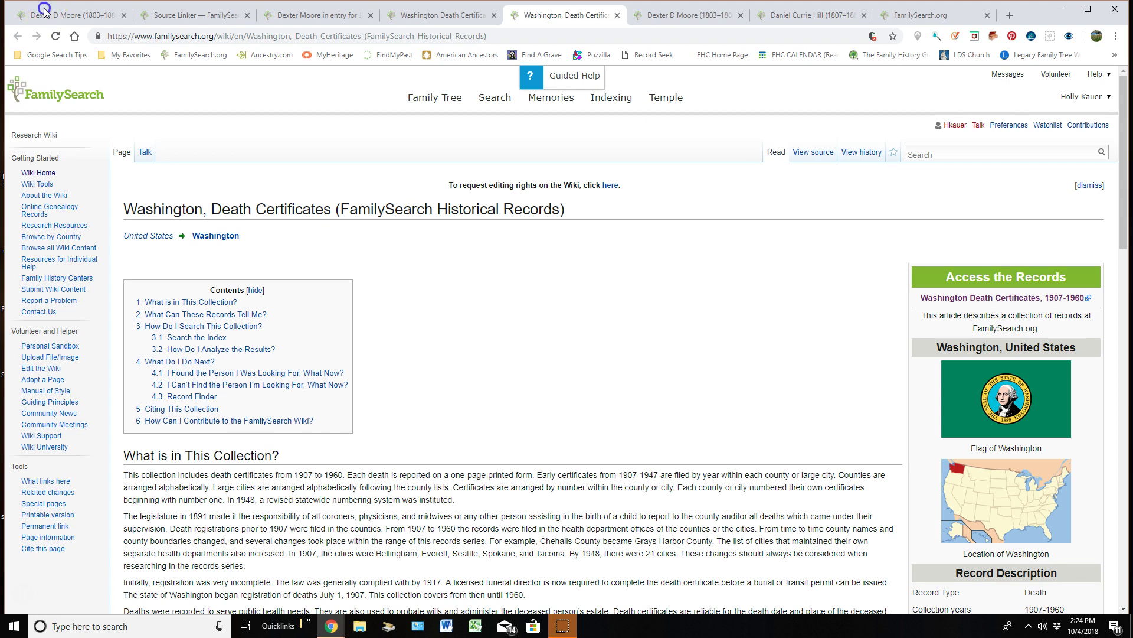
# Return to the person page, reopen Record Hints, and expand the Washington Death Certificates hint
pyautogui.click(75, 20)
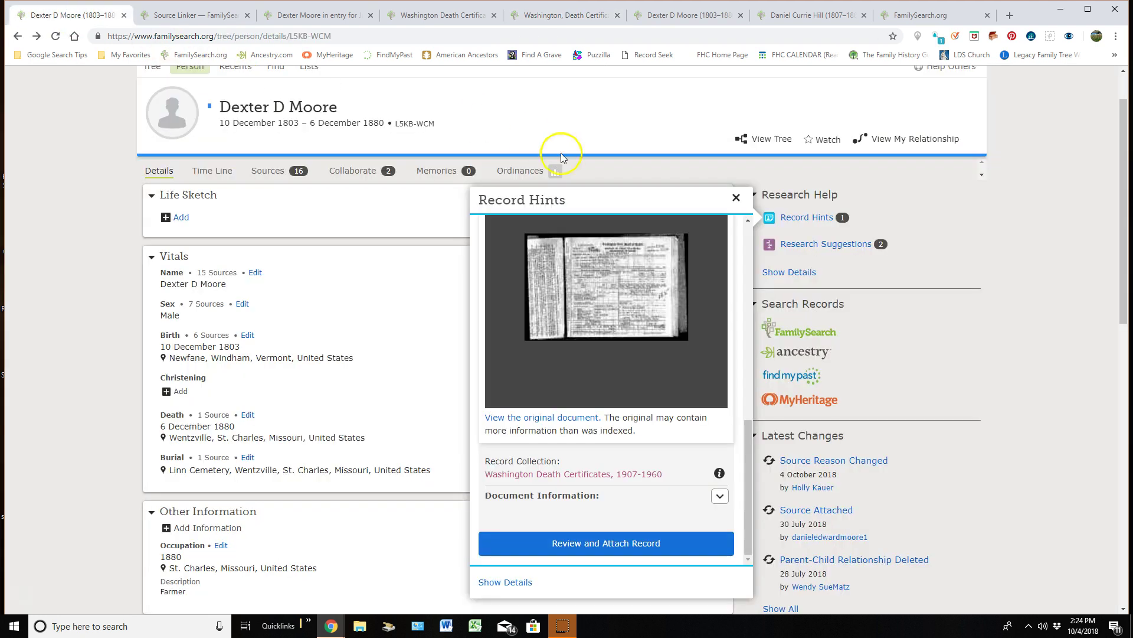
pyautogui.scroll(1, 603, 191)
pyautogui.moveTo(487, 102)
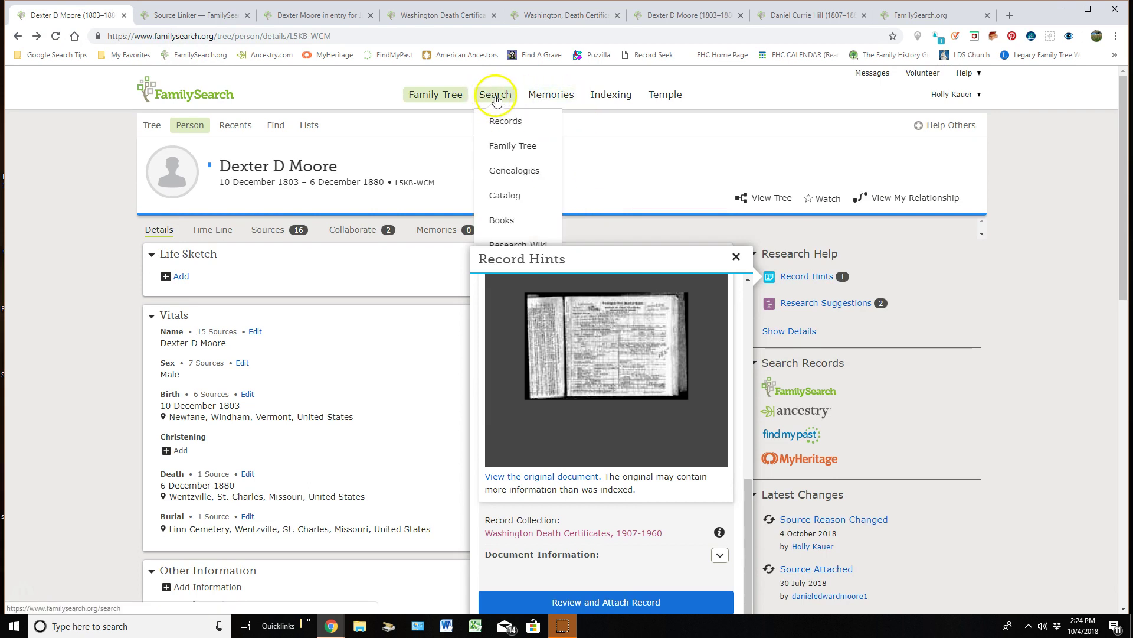
pyautogui.scroll(-2, 497, 99)
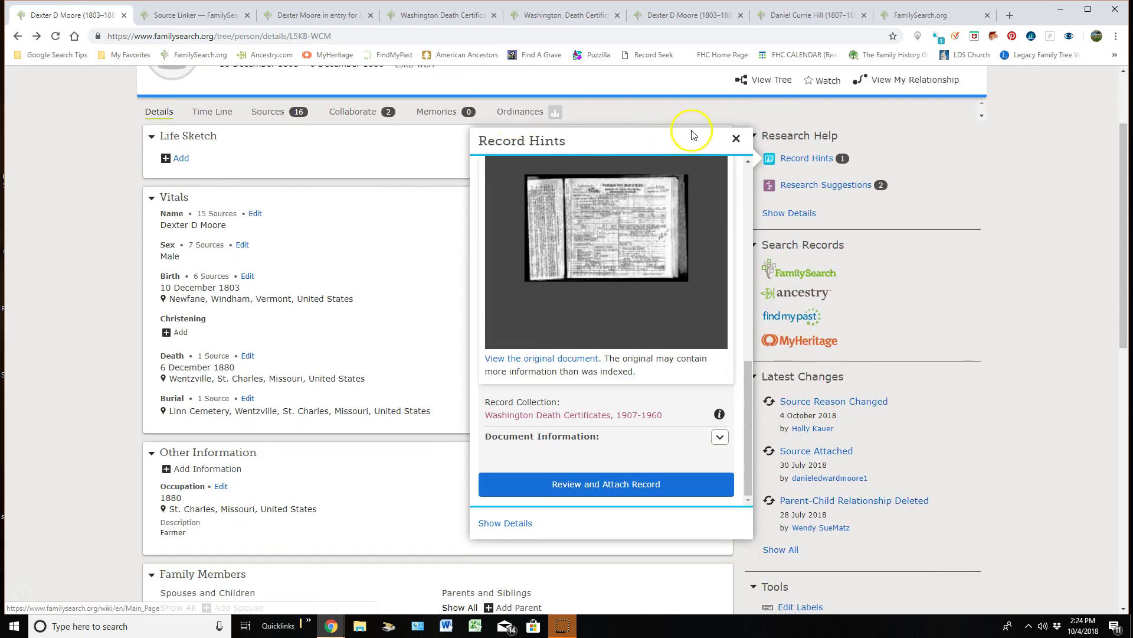
pyautogui.click(735, 138)
pyautogui.scroll(2, 472, 109)
pyautogui.moveTo(485, 110)
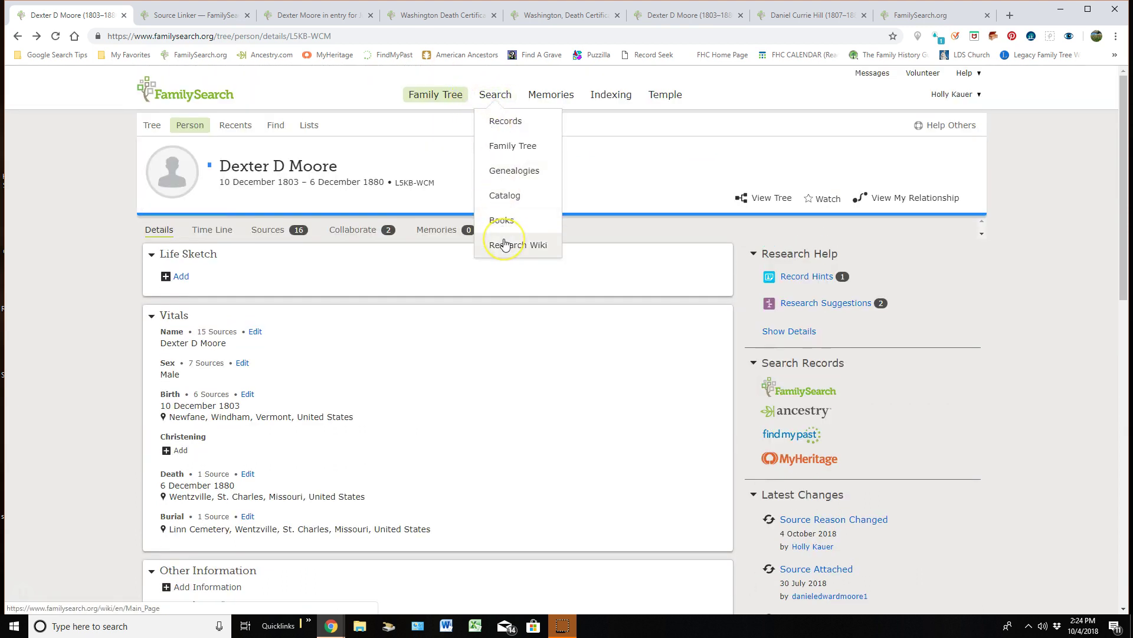
pyautogui.click(799, 278)
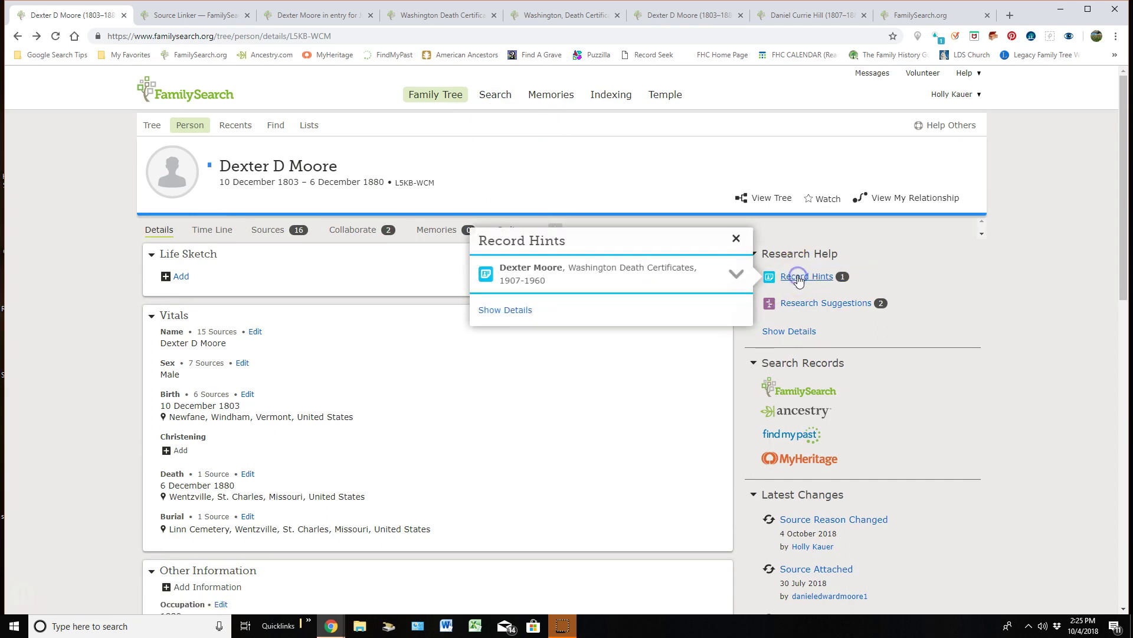
pyautogui.click(735, 277)
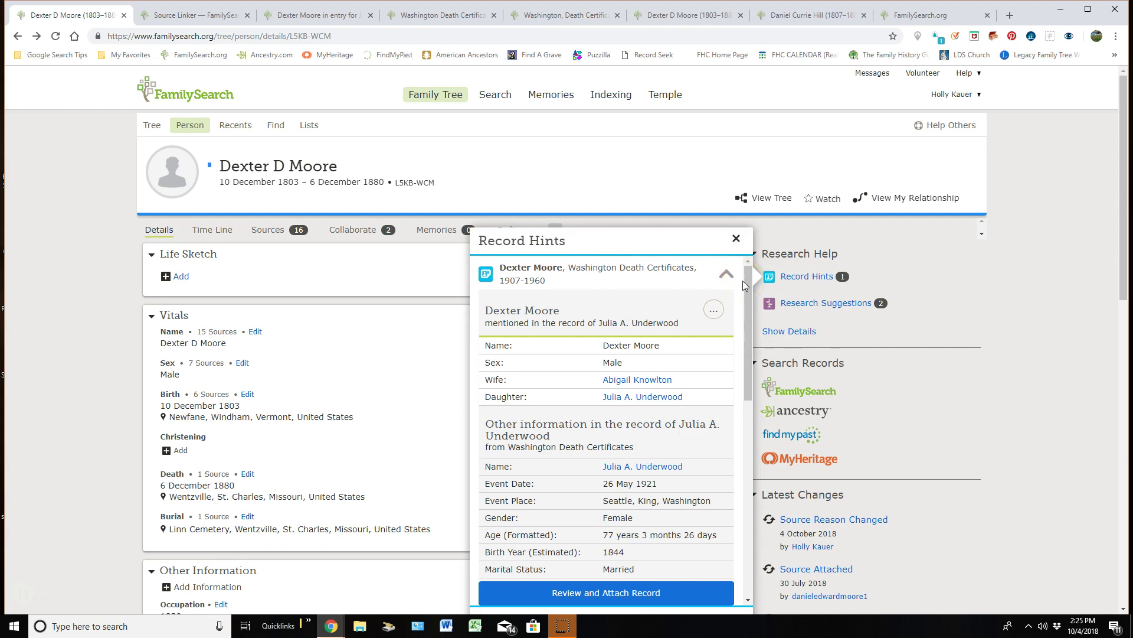
# Reveal the document information (film 1992885, image 863, reference 1237) and scroll to the citation
pyautogui.scroll(-4, 745, 284)
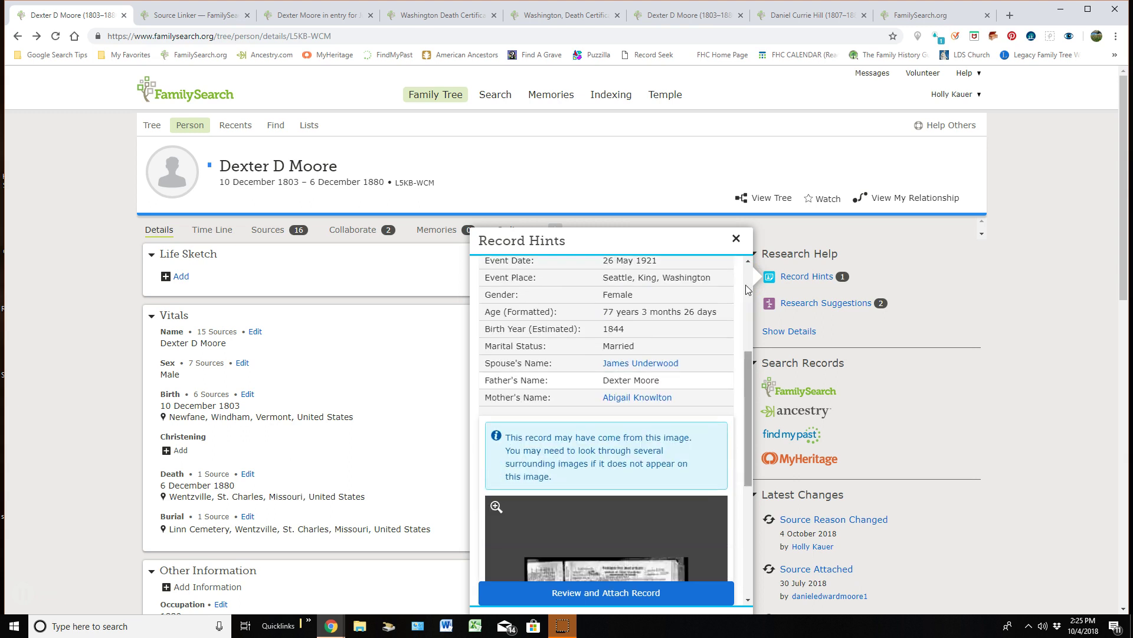
pyautogui.scroll(-5, 746, 284)
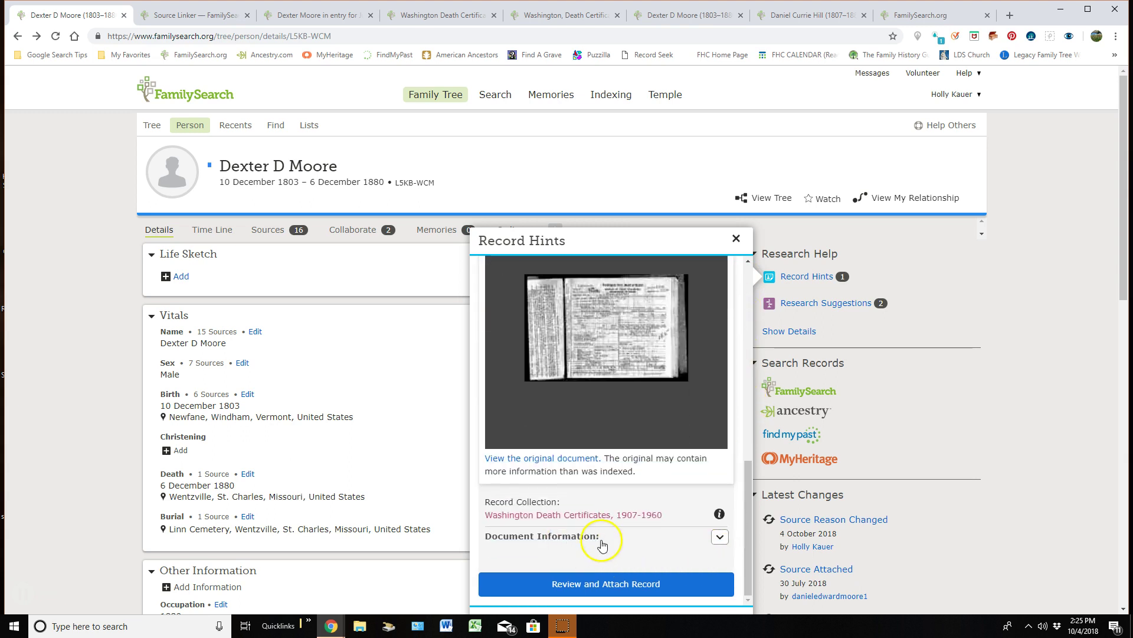
pyautogui.click(719, 537)
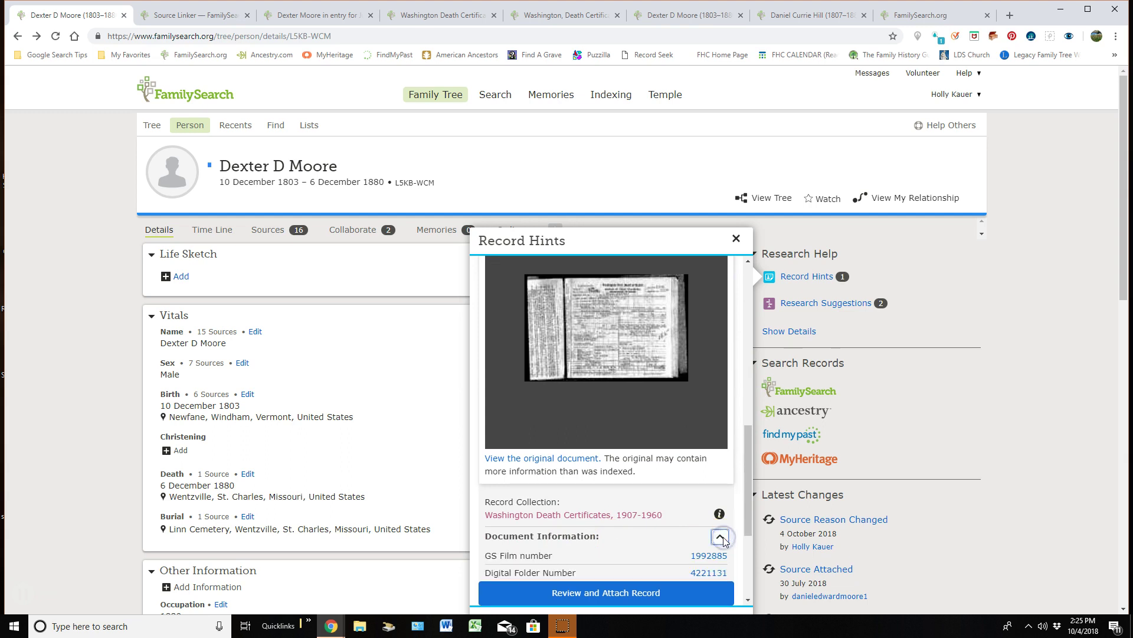
pyautogui.scroll(-2, 725, 541)
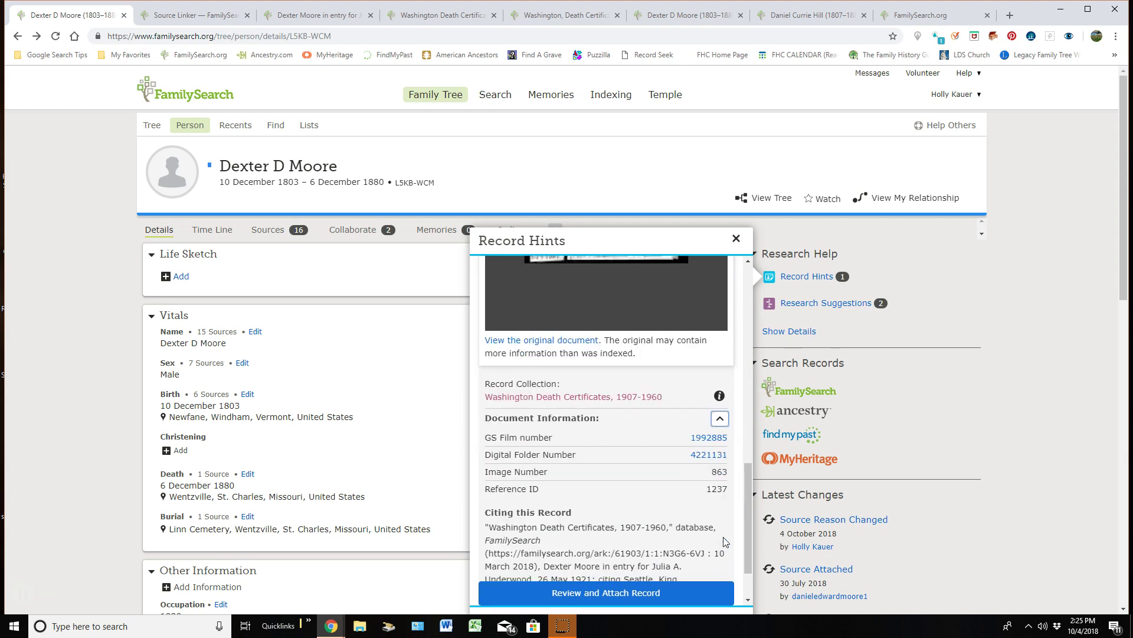
pyautogui.click(749, 499)
pyautogui.scroll(-2, 749, 497)
pyautogui.click(660, 577)
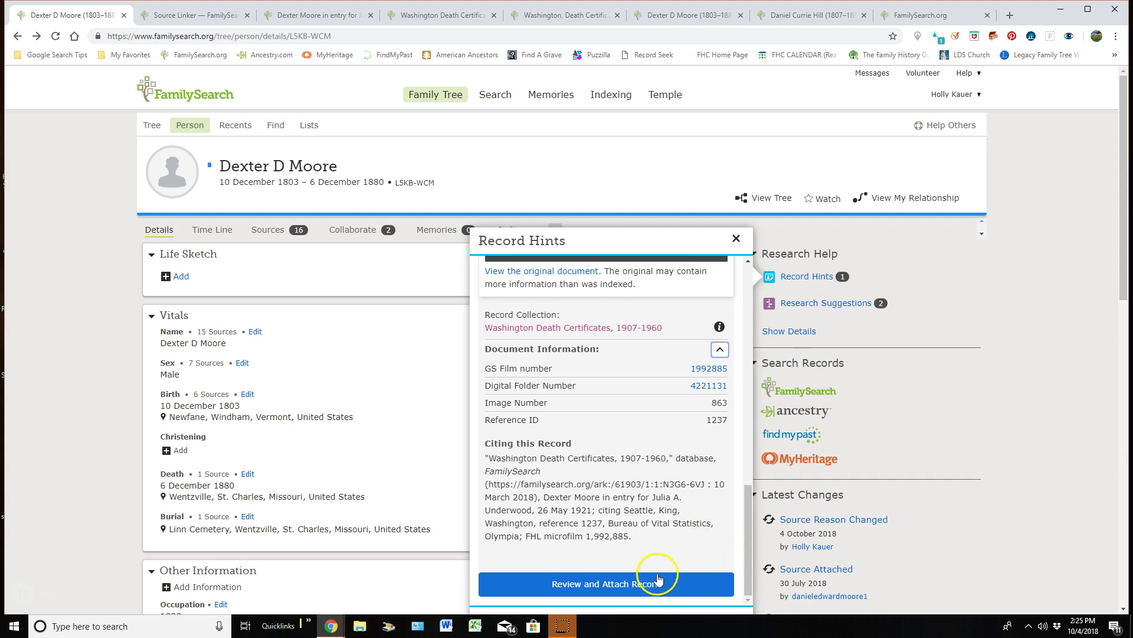
pyautogui.click(628, 592)
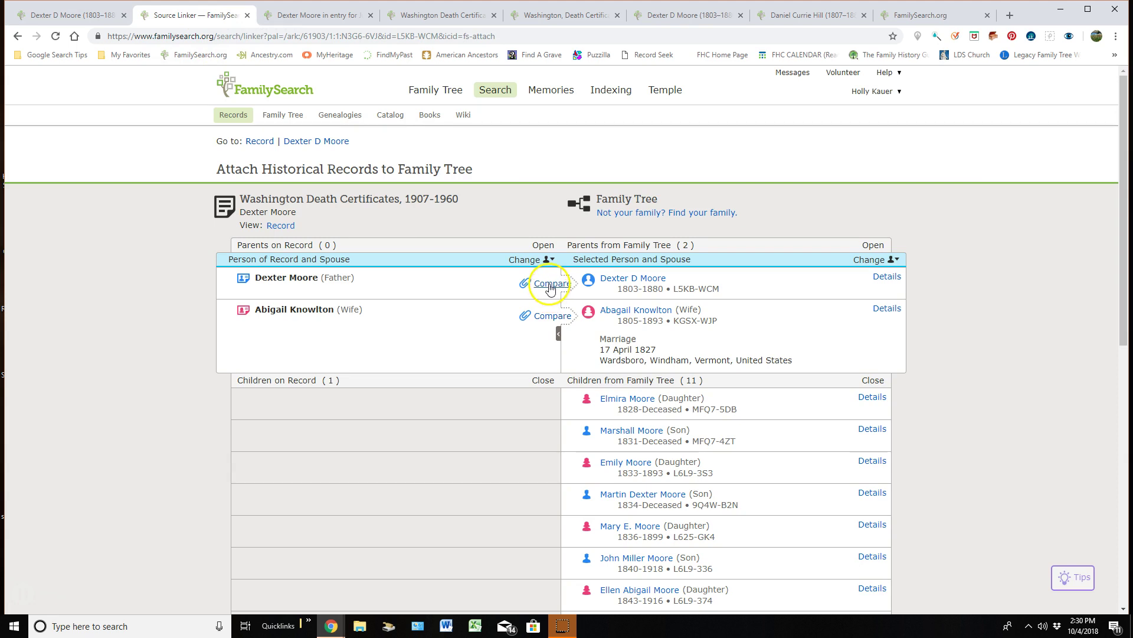
pyautogui.click(550, 286)
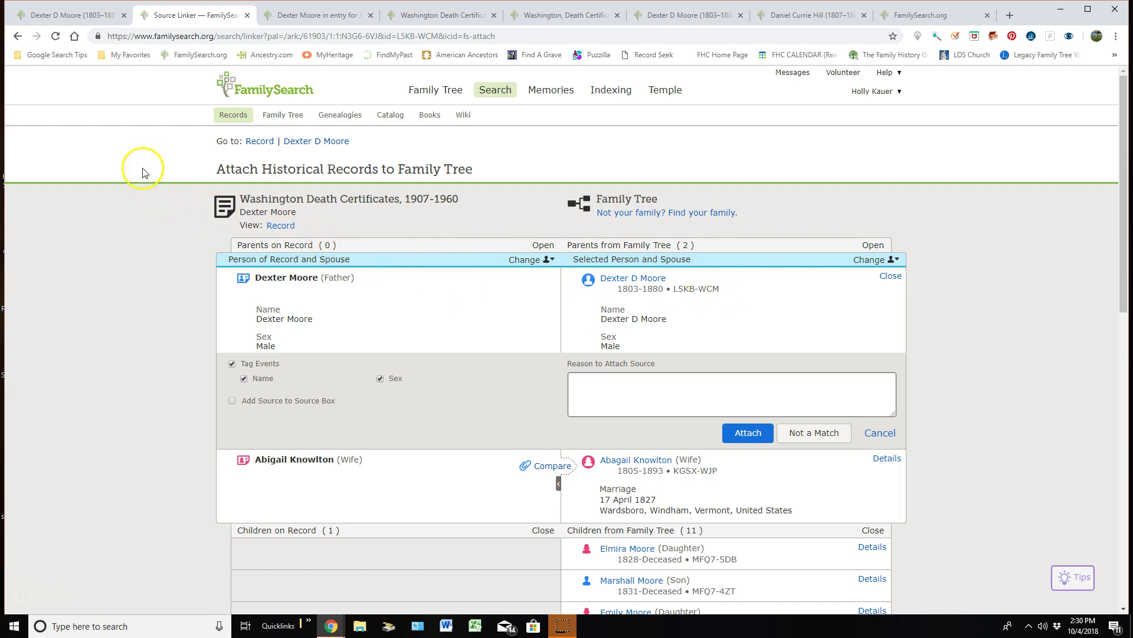
pyautogui.click(68, 16)
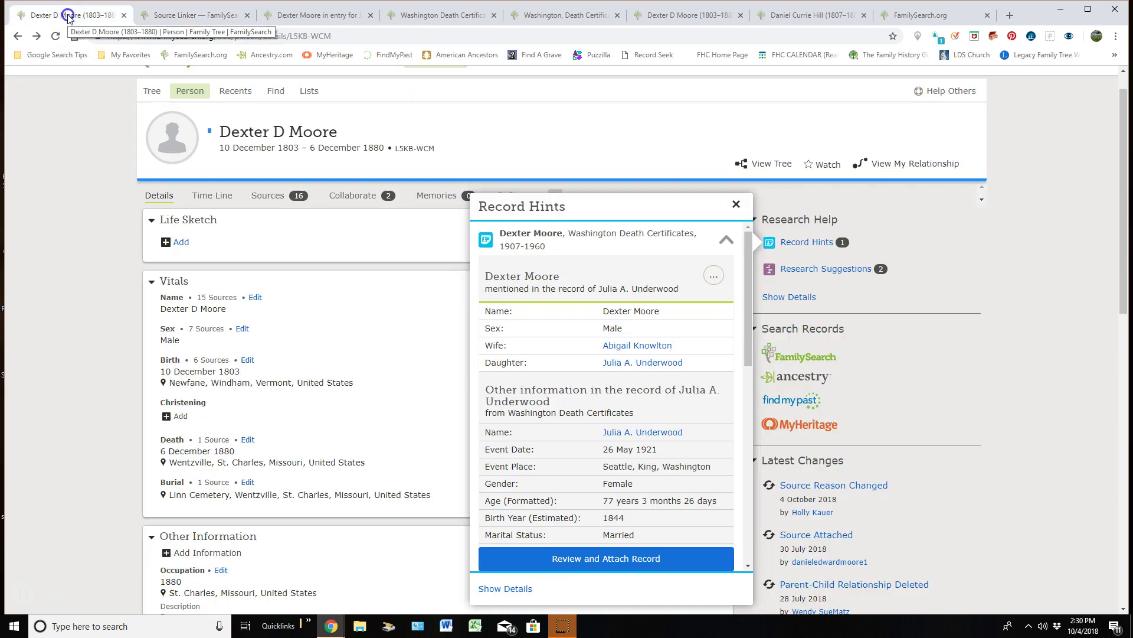
pyautogui.click(983, 304)
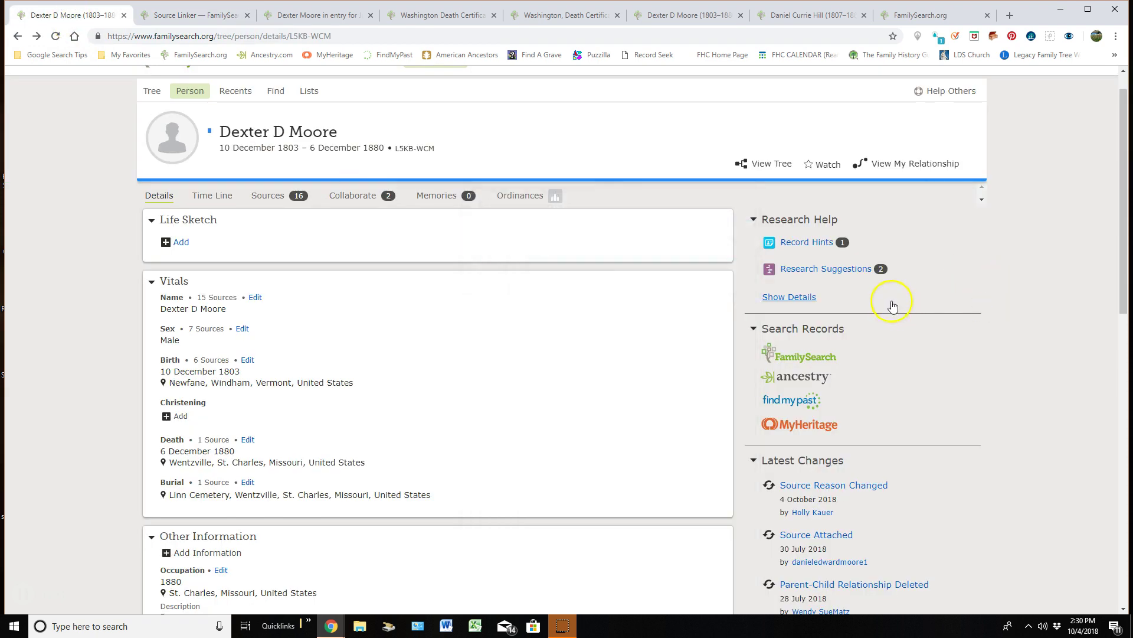
pyautogui.click(832, 271)
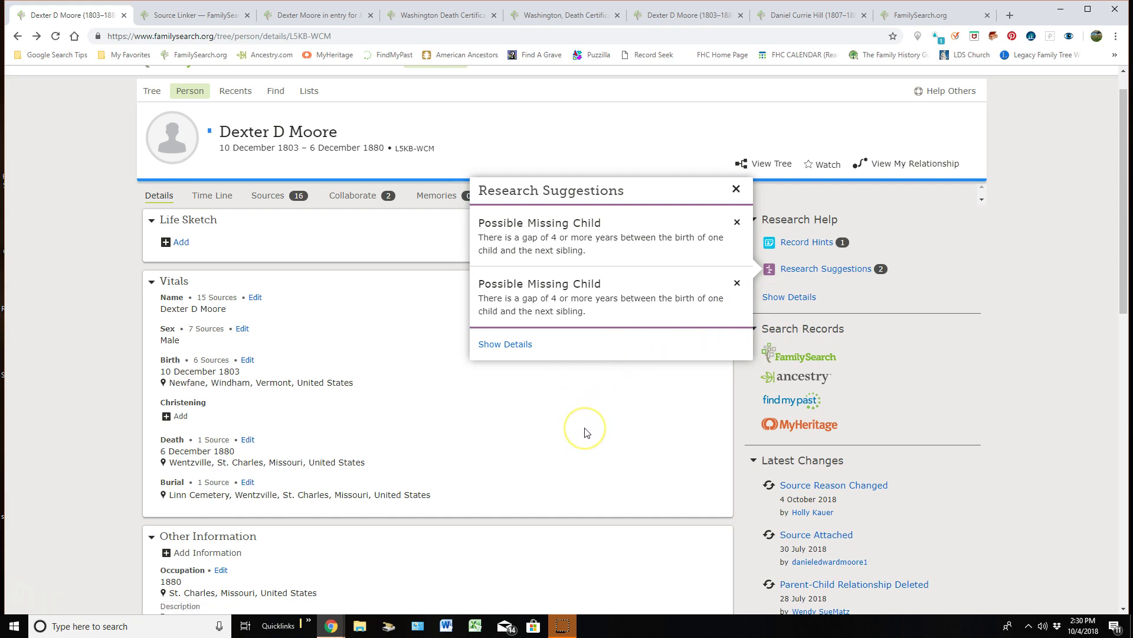
pyautogui.click(593, 414)
pyautogui.click(964, 324)
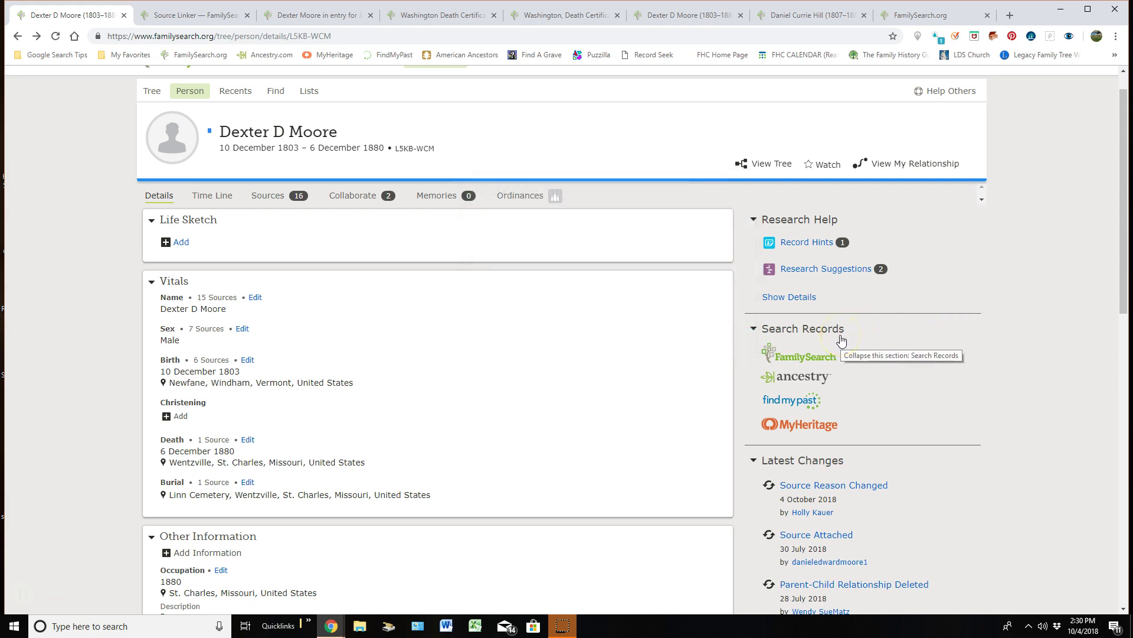
pyautogui.click(834, 364)
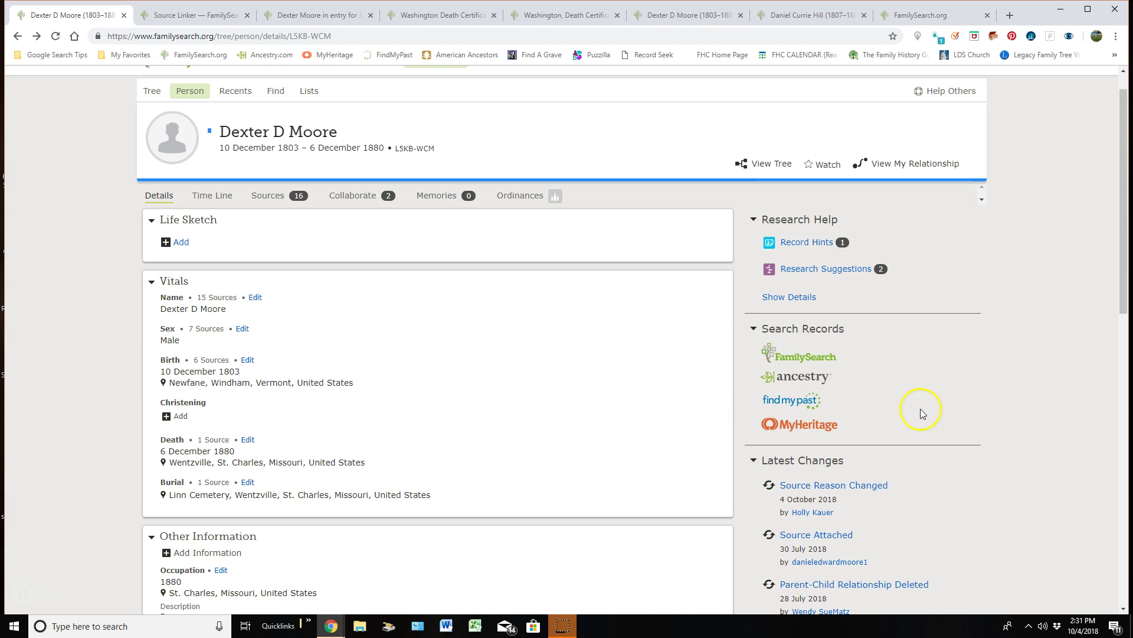
pyautogui.scroll(-2, 926, 411)
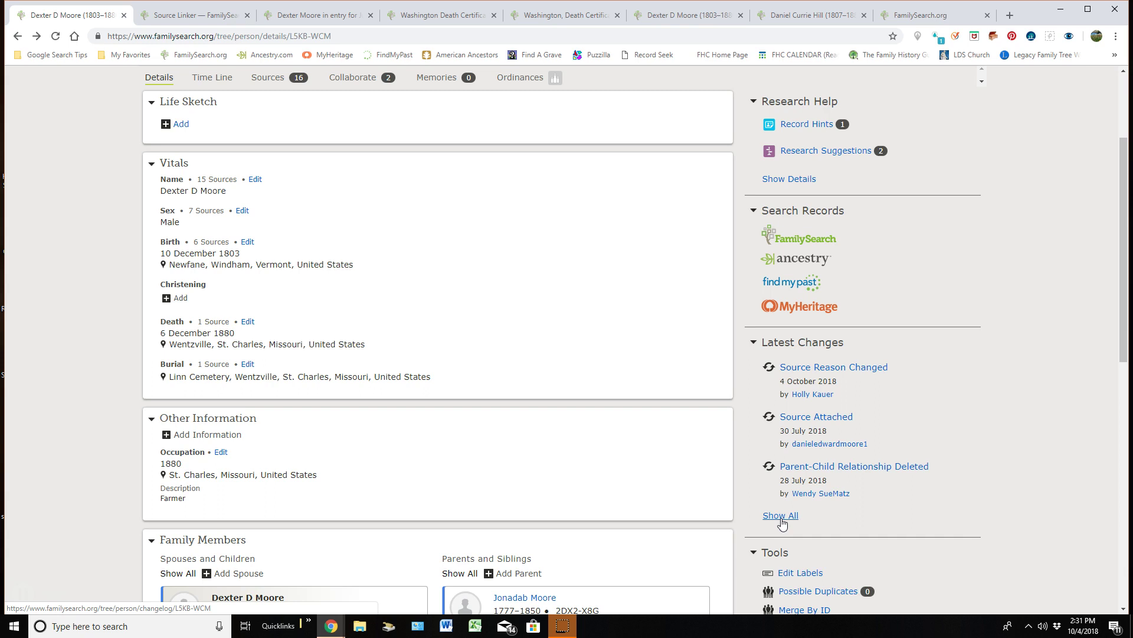
pyautogui.click(671, 17)
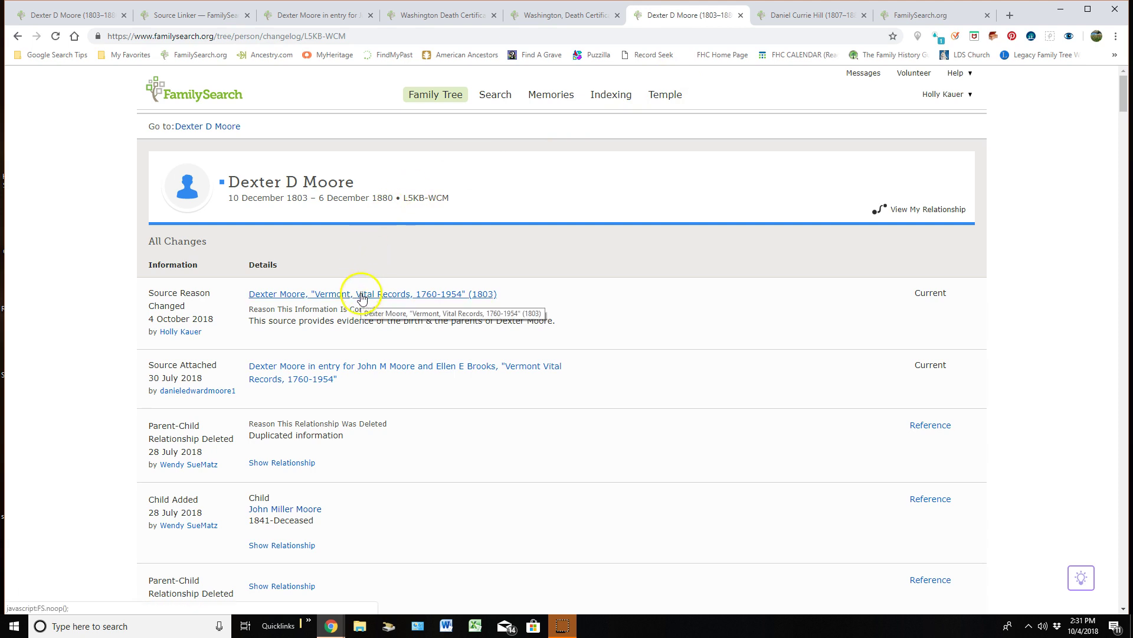
pyautogui.scroll(-1, 791, 390)
pyautogui.scroll(-8, 792, 390)
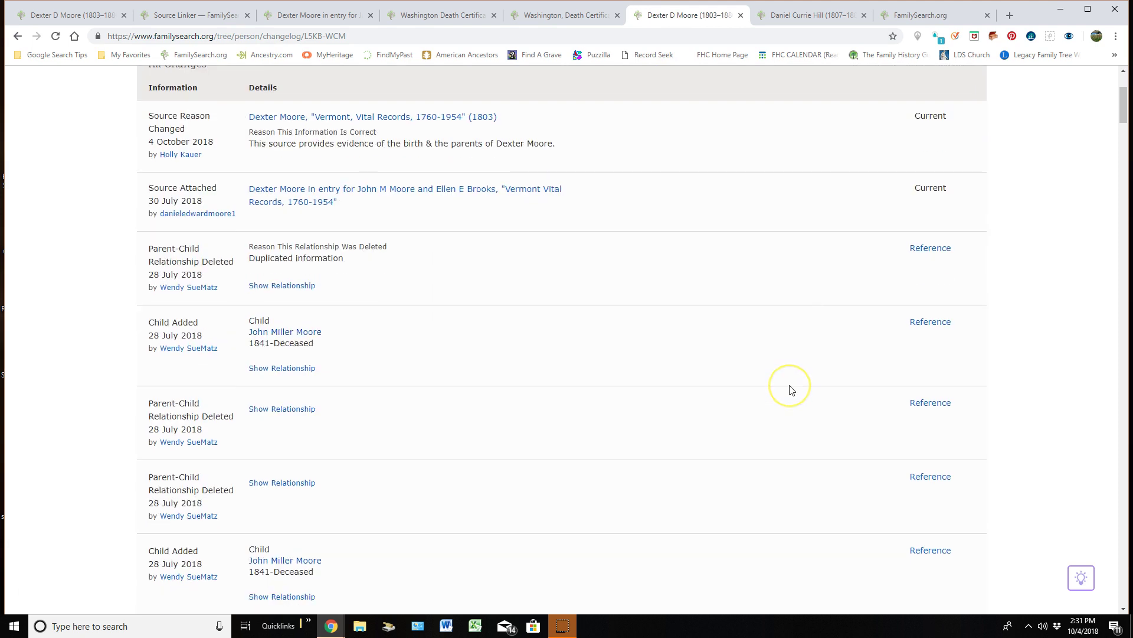
pyautogui.scroll(-4, 791, 390)
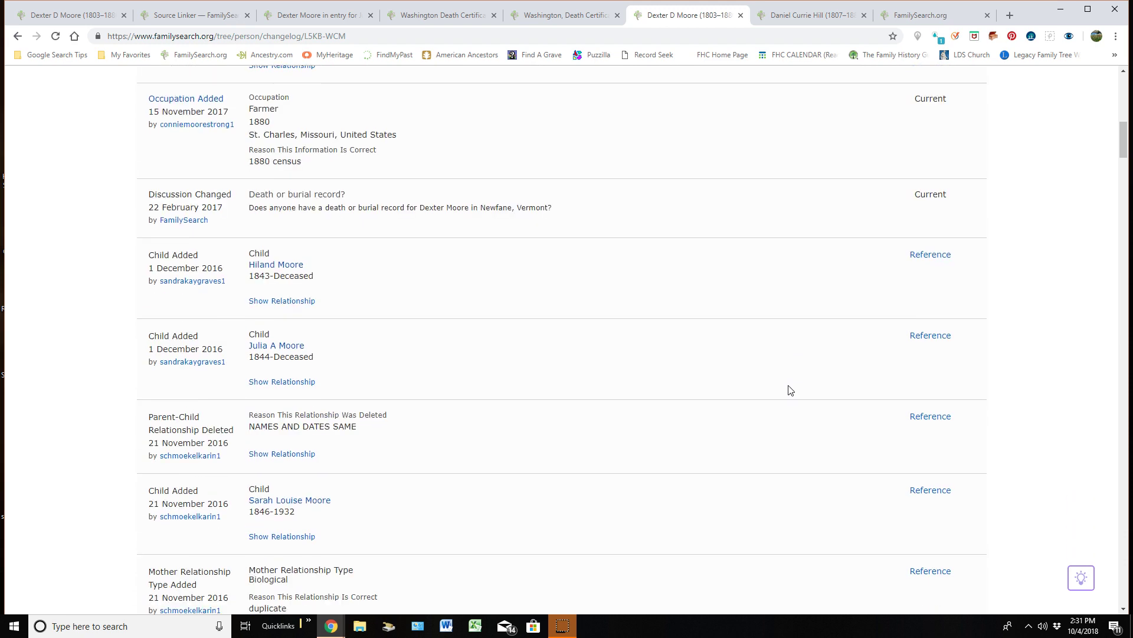
pyautogui.scroll(11, 791, 390)
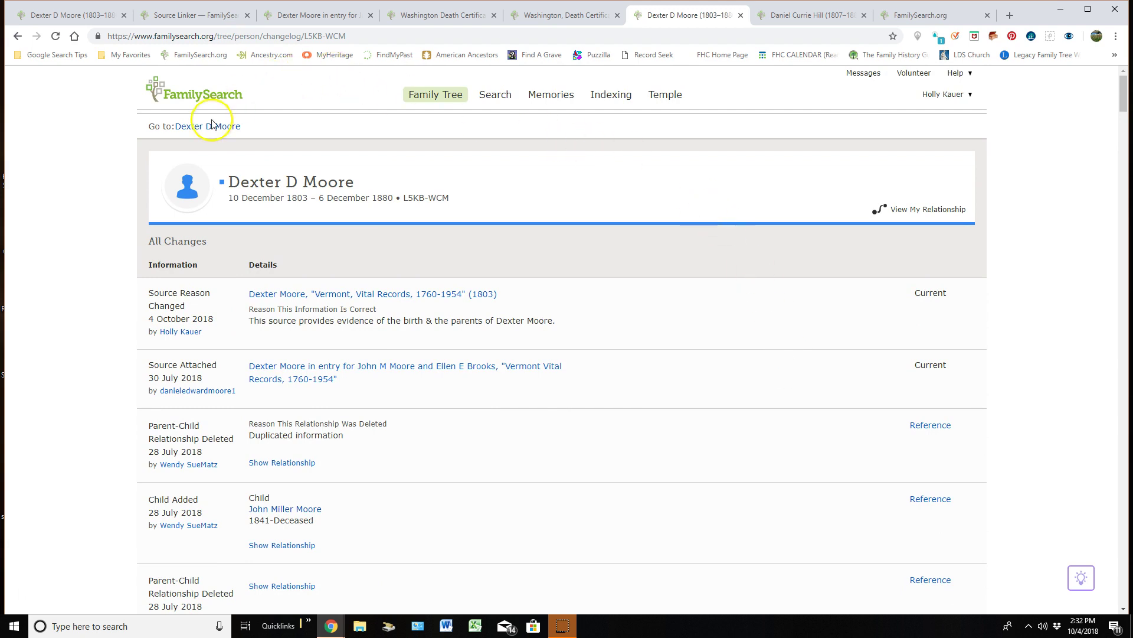
pyautogui.click(104, 23)
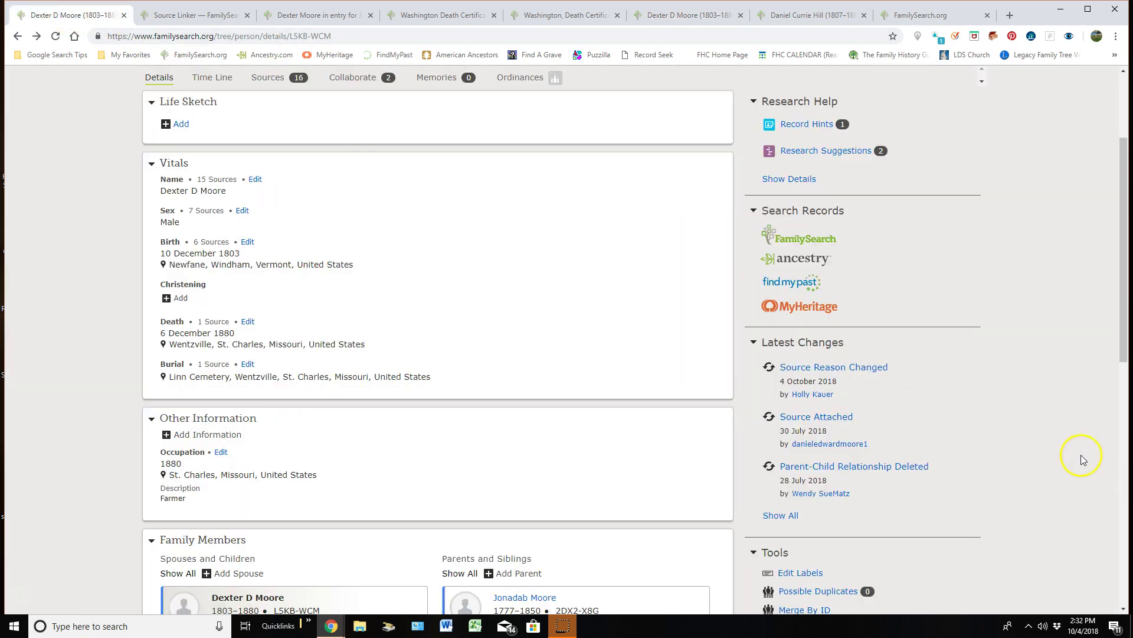
pyautogui.scroll(-3, 1026, 385)
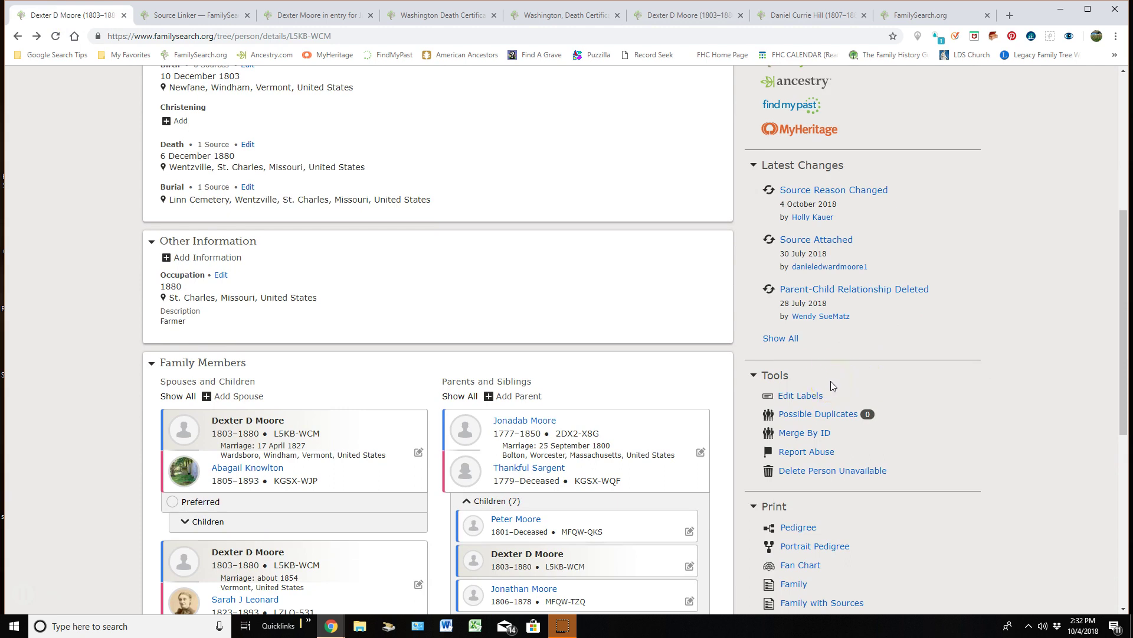
pyautogui.click(804, 400)
pyautogui.click(780, 15)
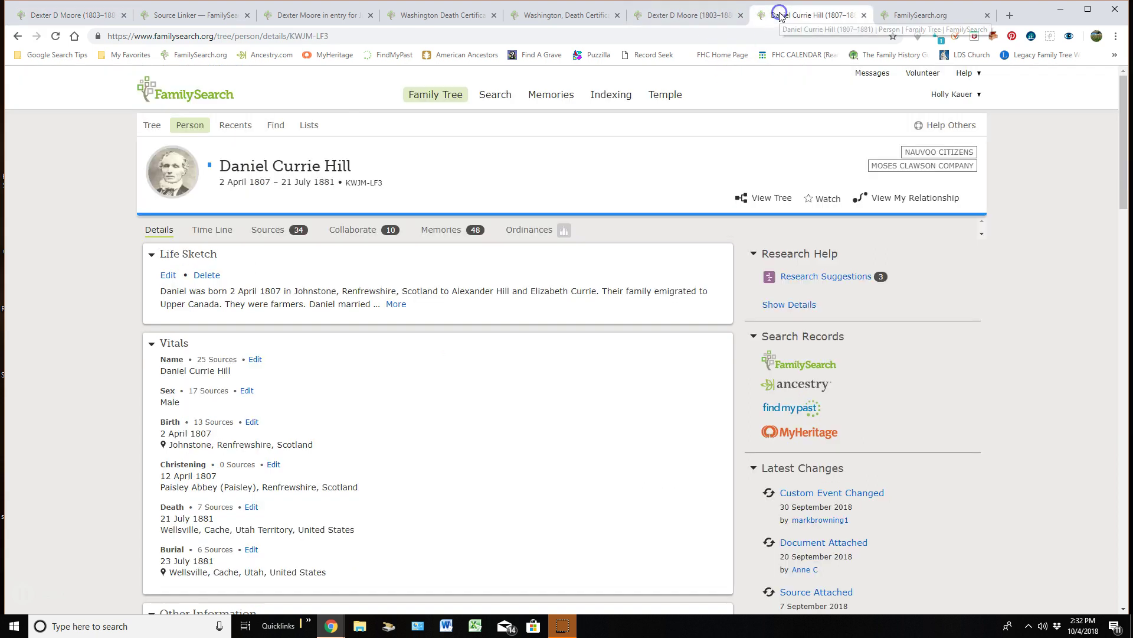
pyautogui.click(53, 18)
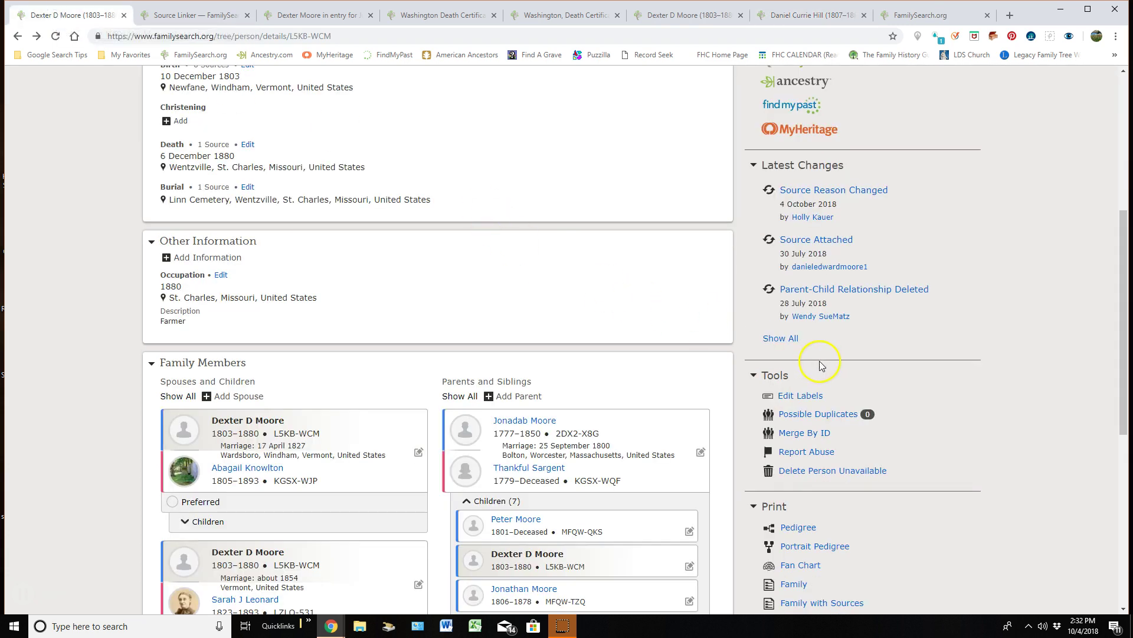
pyautogui.click(809, 397)
pyautogui.click(459, 353)
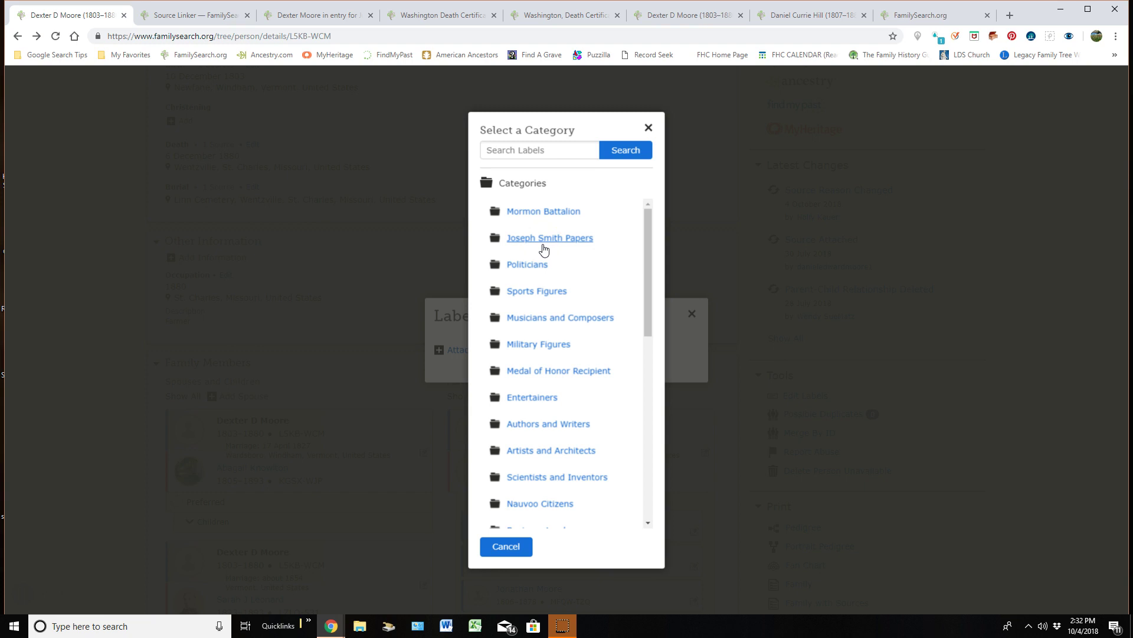
pyautogui.click(647, 127)
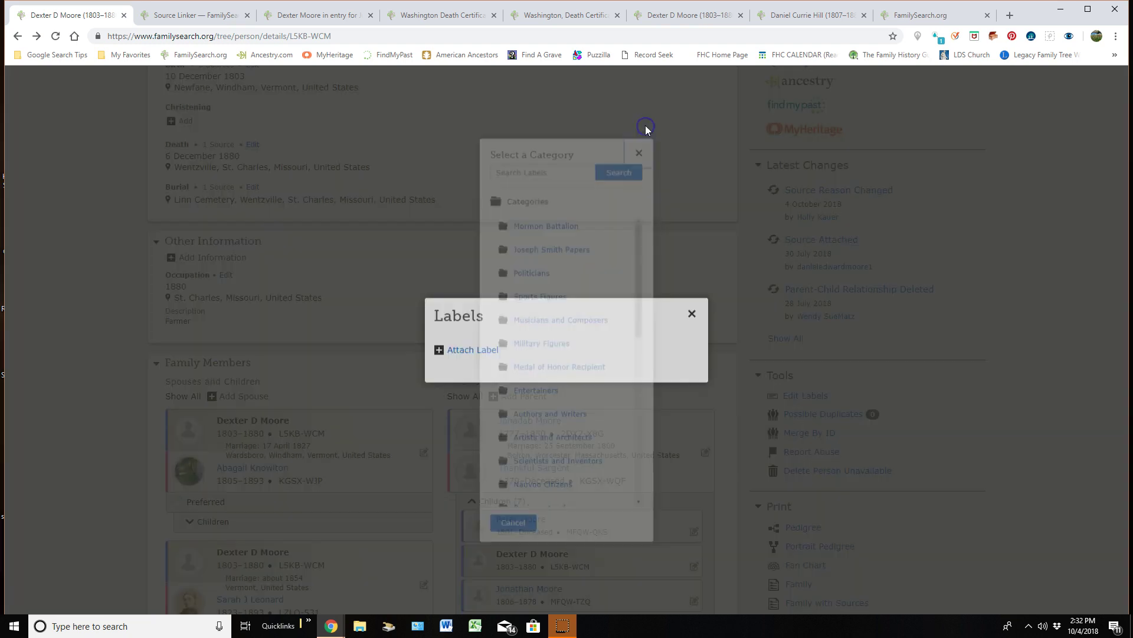
pyautogui.click(692, 313)
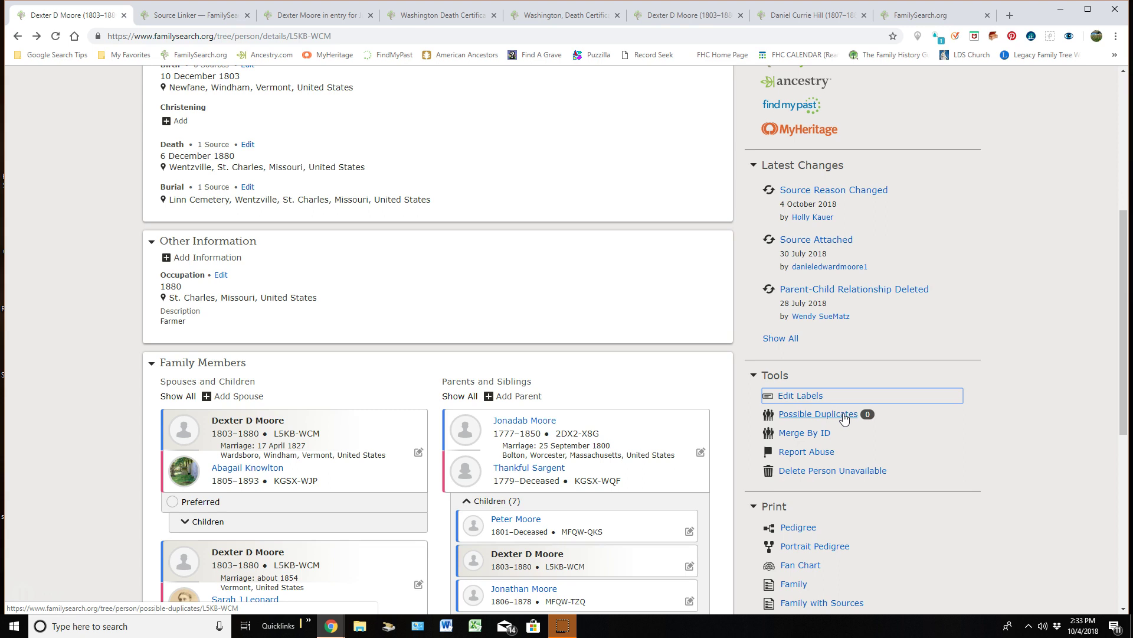
pyautogui.click(877, 420)
pyautogui.click(816, 416)
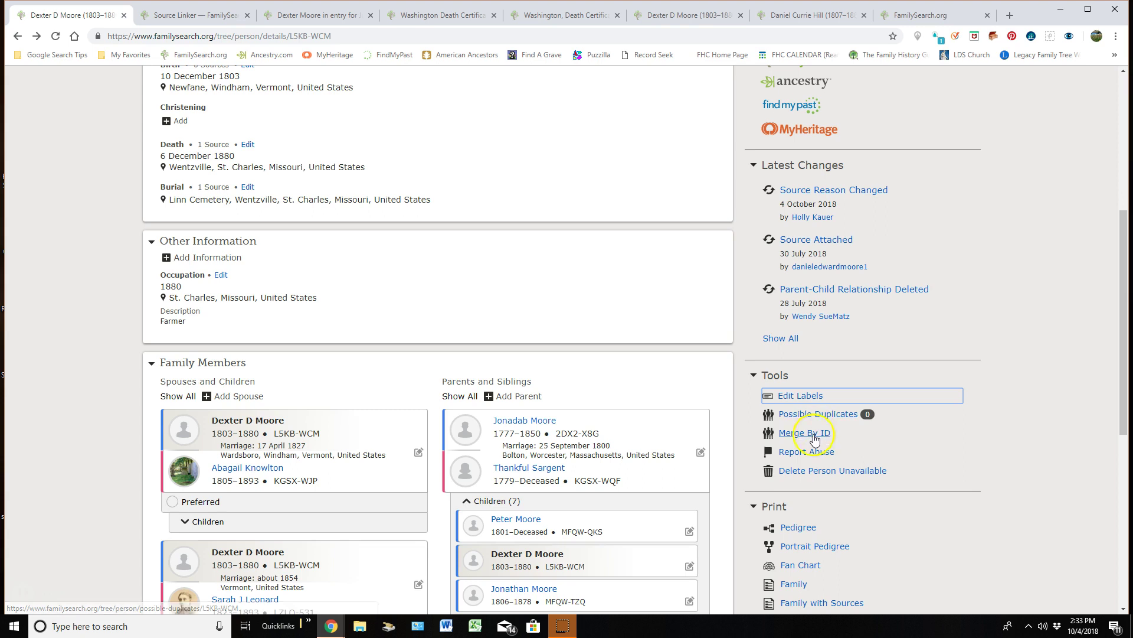
pyautogui.click(809, 436)
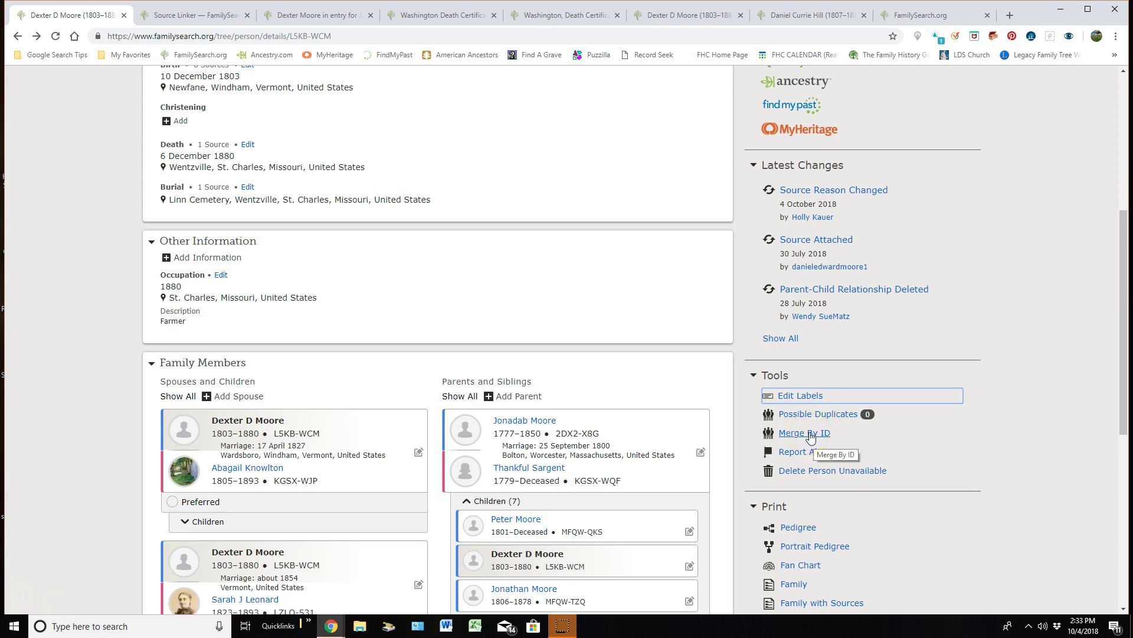
pyautogui.click(826, 436)
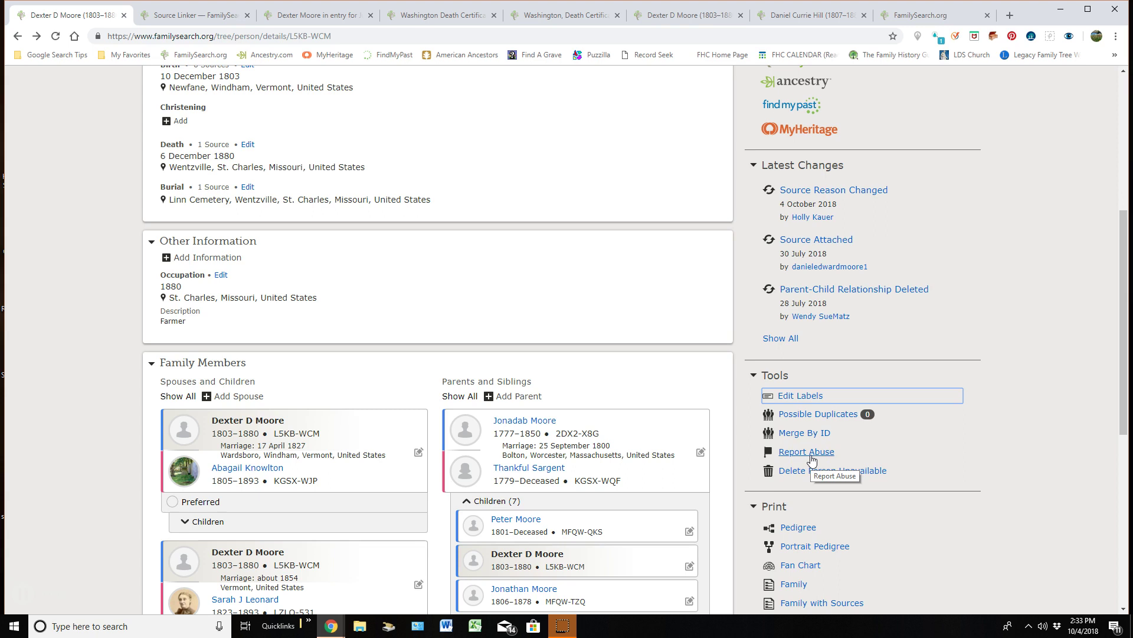
pyautogui.click(814, 453)
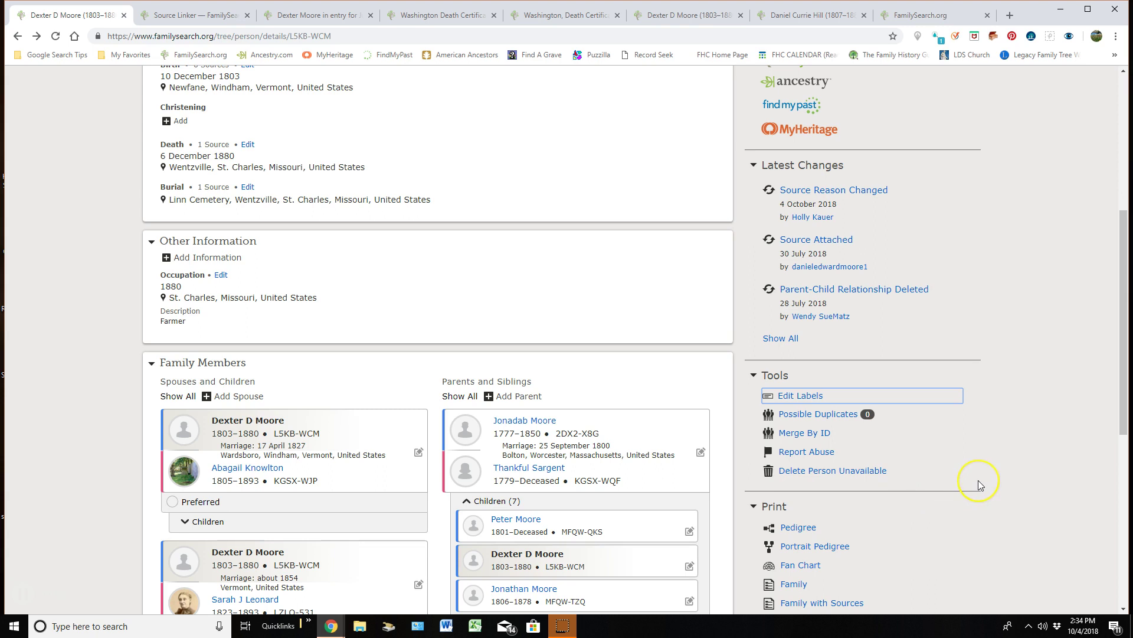
pyautogui.scroll(-2, 978, 480)
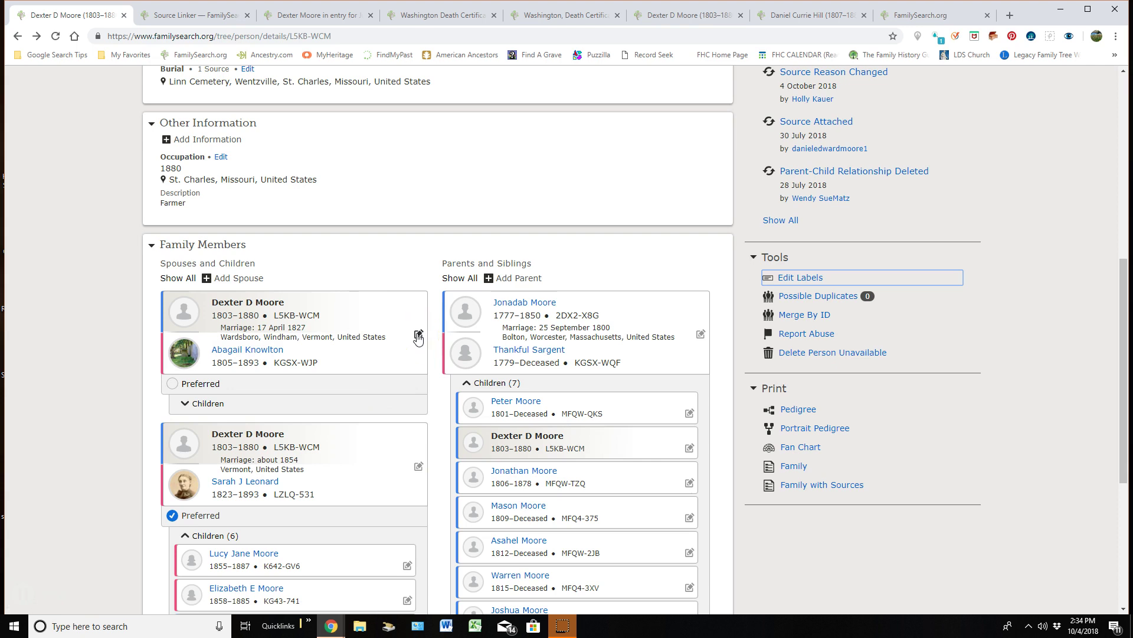
pyautogui.click(418, 338)
pyautogui.scroll(-1, 417, 331)
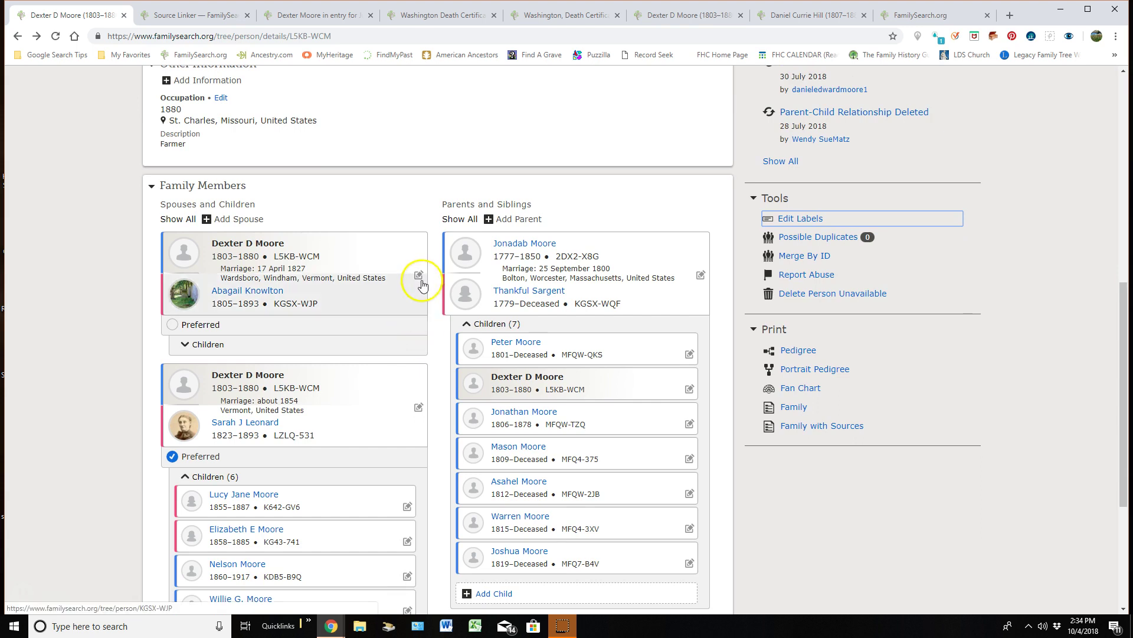
pyautogui.scroll(-2, 439, 333)
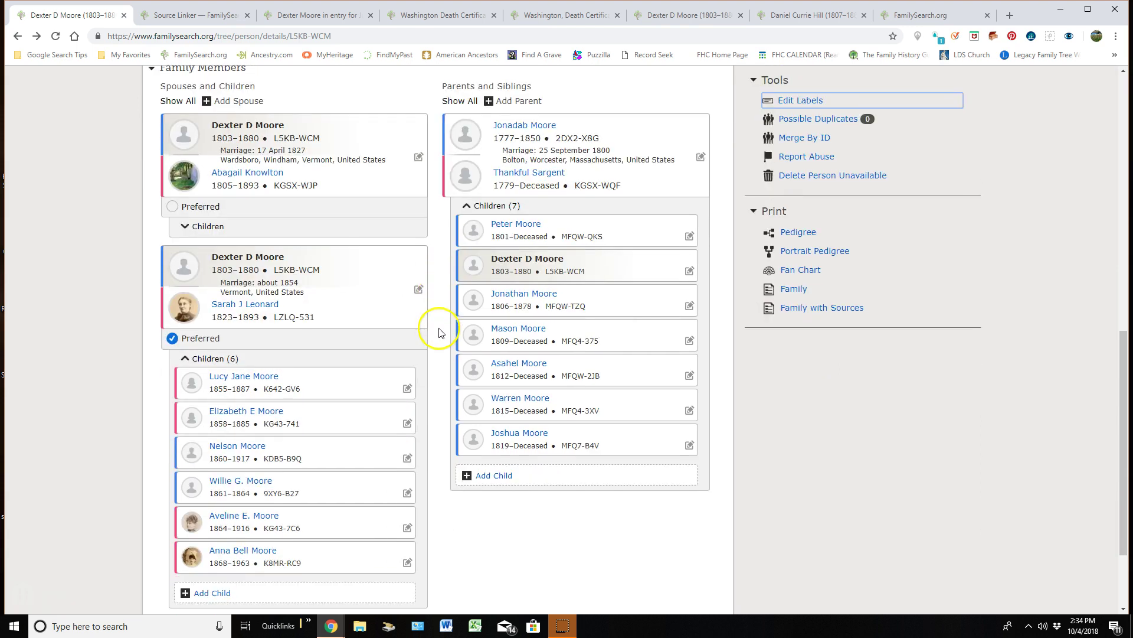
pyautogui.click(407, 389)
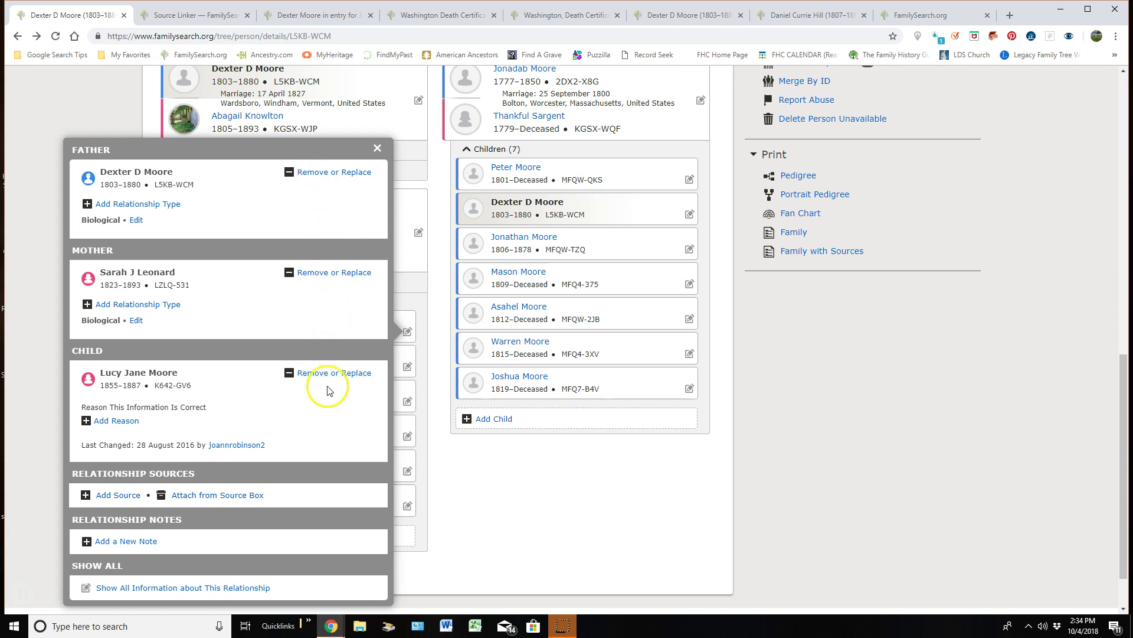
pyautogui.click(513, 484)
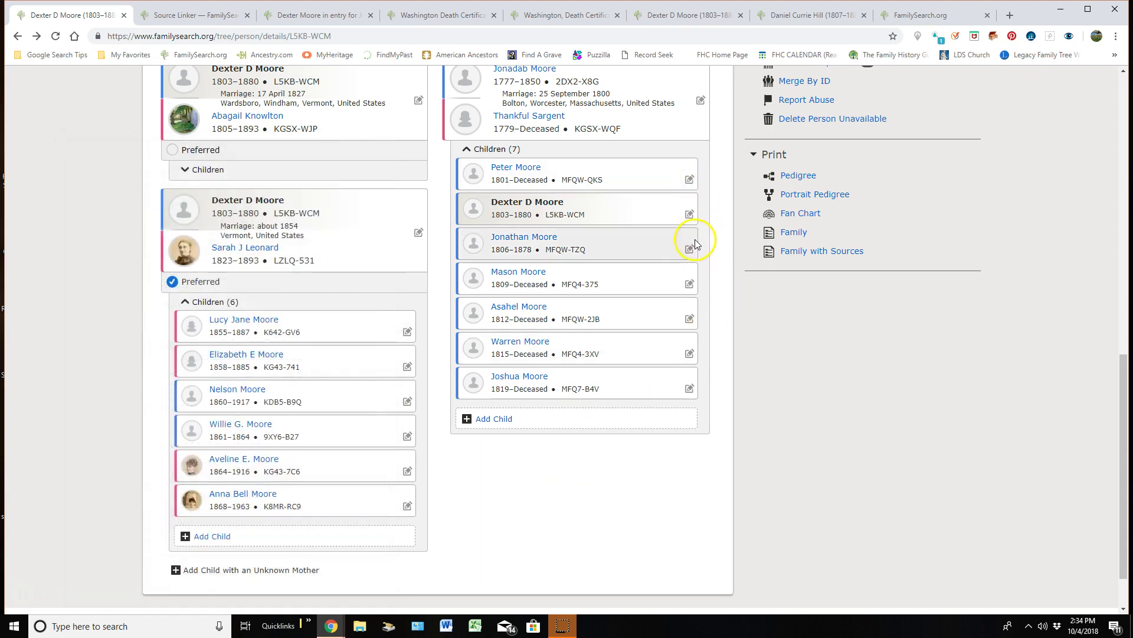